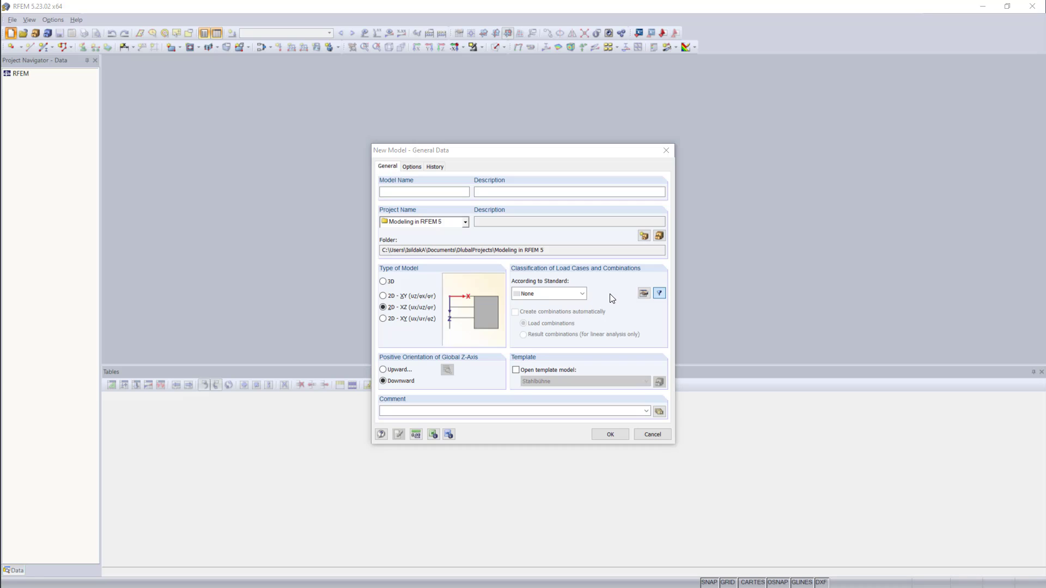
Enter 'Single Span Beam' as the model name and 'Tutorial 01' as its description
left_click(456, 193)
type("S")
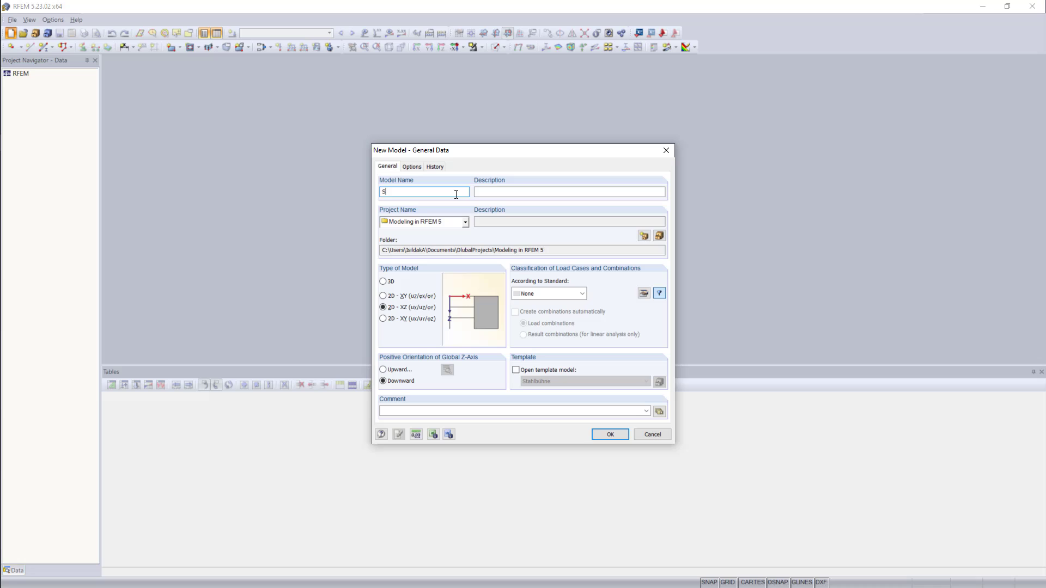
type("ingle Span Beam")
left_click(496, 191)
type("Tutorial 01")
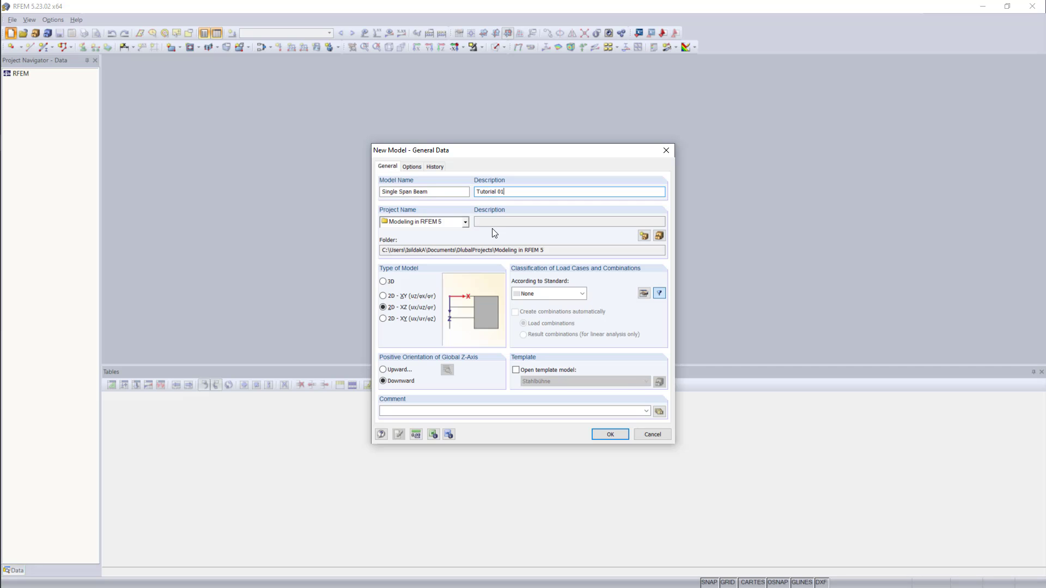
left_click(643, 238)
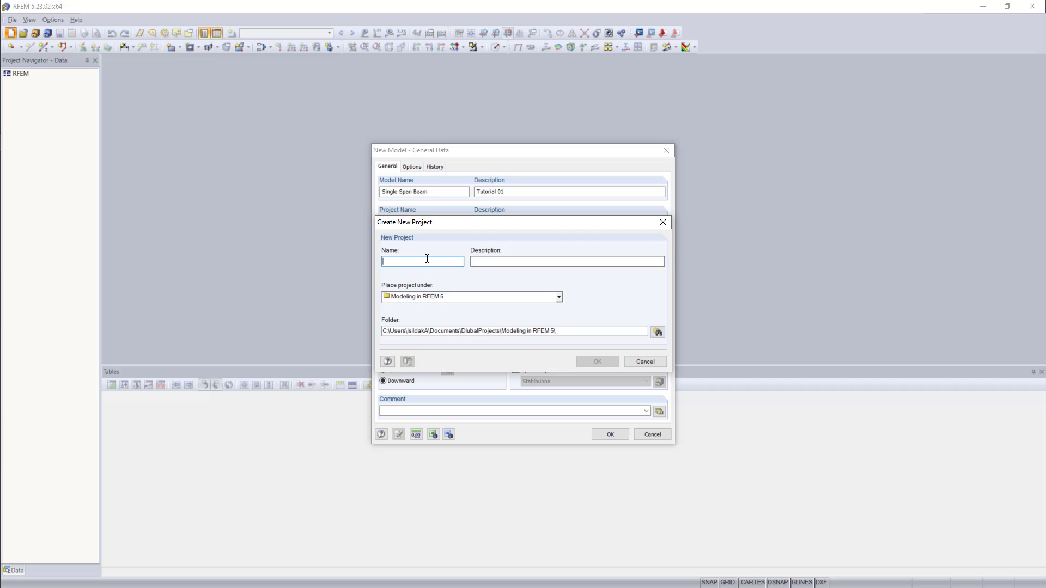
left_click(645, 362)
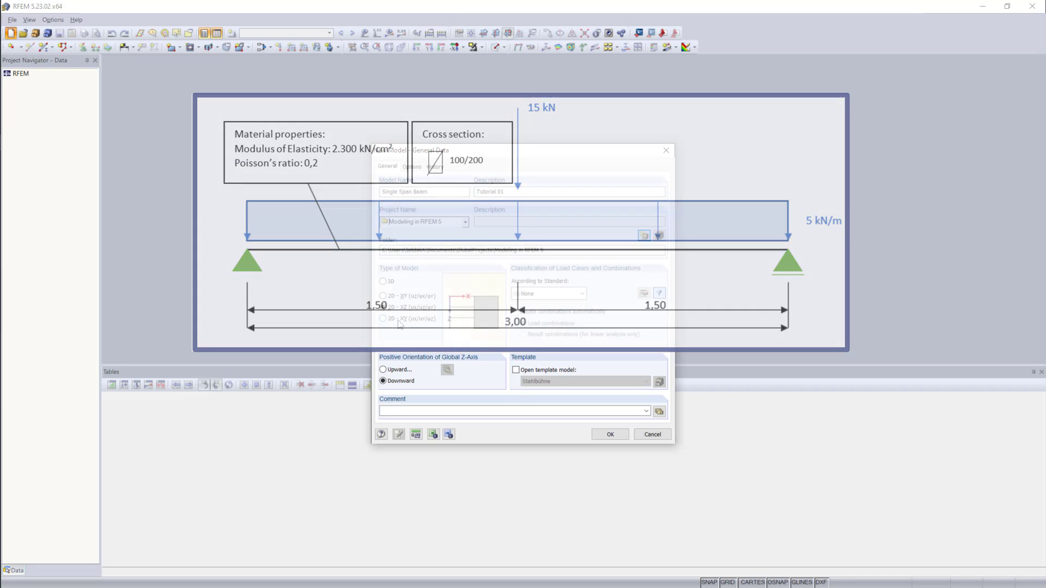
left_click(383, 282)
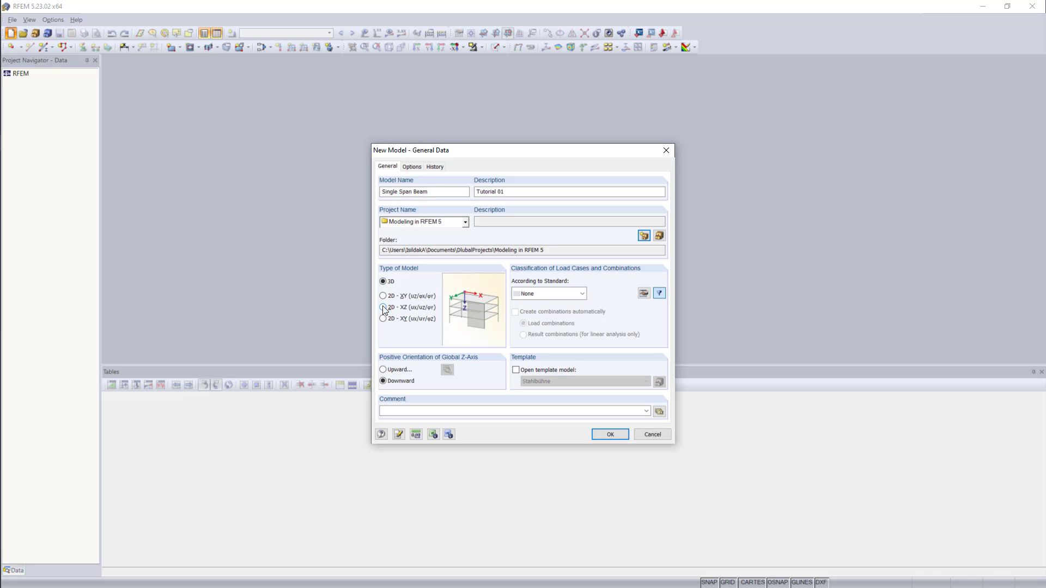
left_click(383, 309)
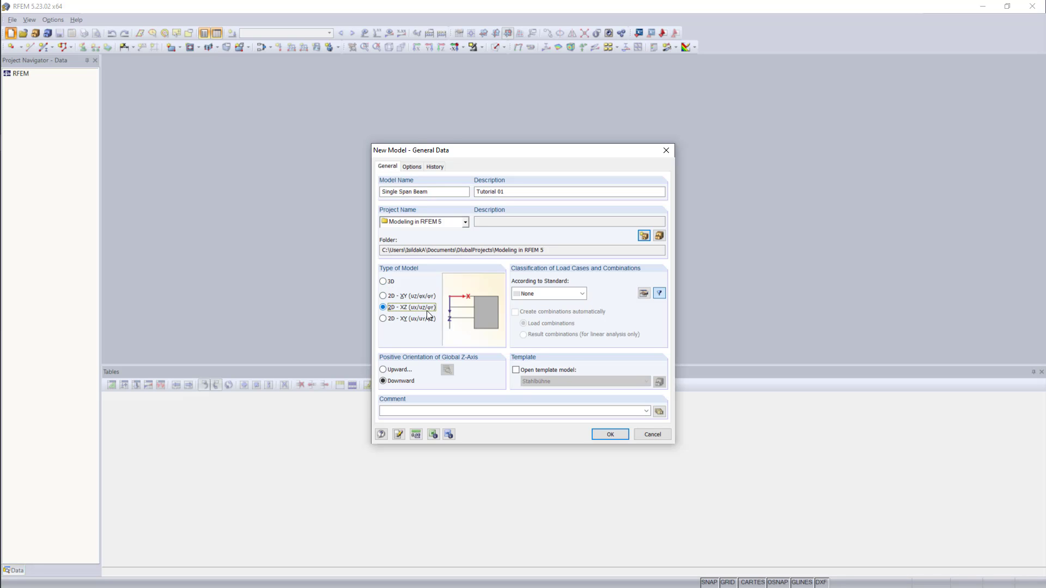
left_click(583, 295)
left_click_drag(616, 346, 614, 308)
left_click(615, 288)
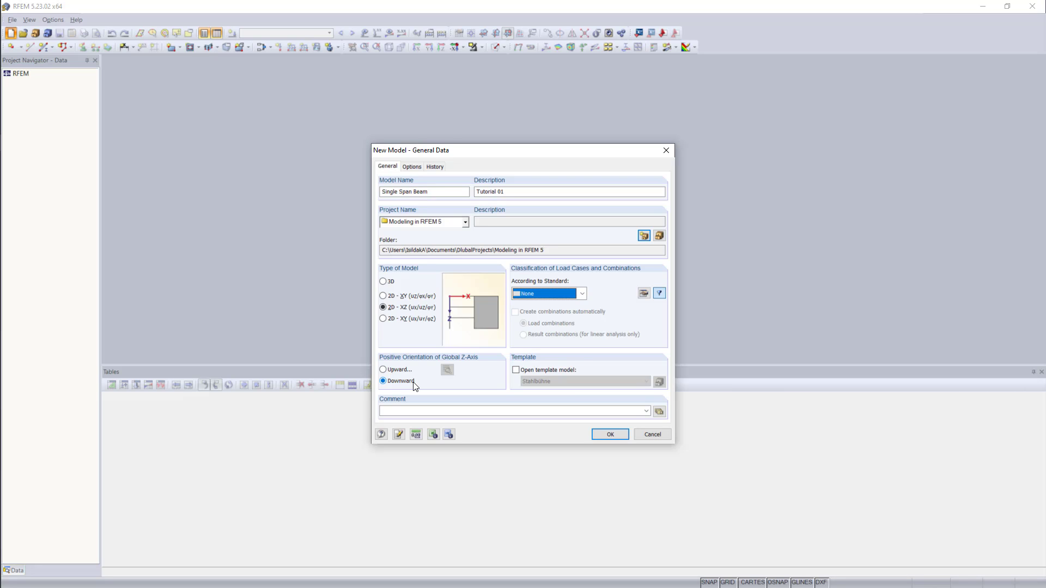
Create the model, enlarge the table panel and show the Load Cases table
left_click(609, 436)
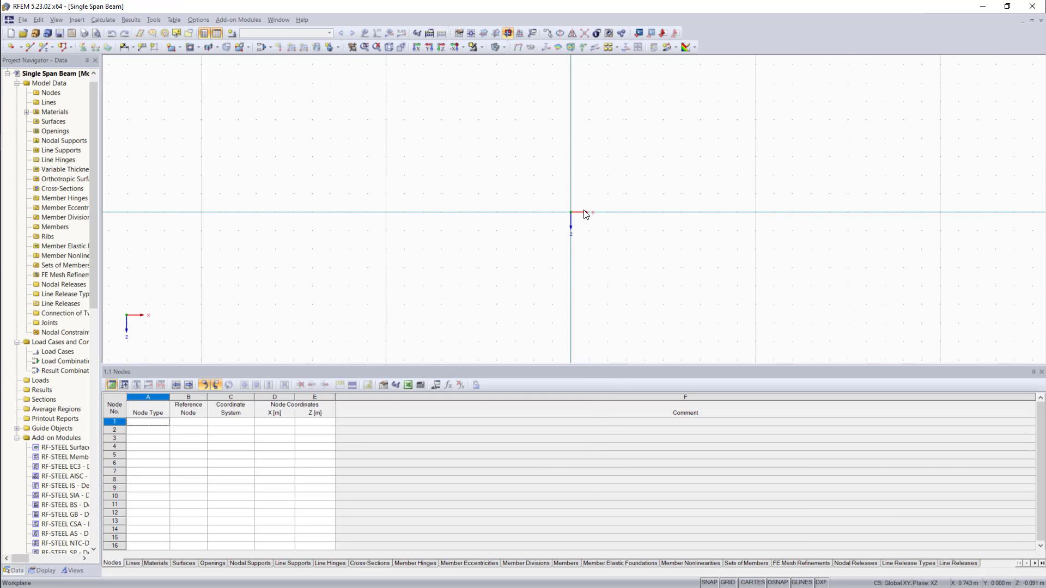
scroll(584, 213, "up", 3)
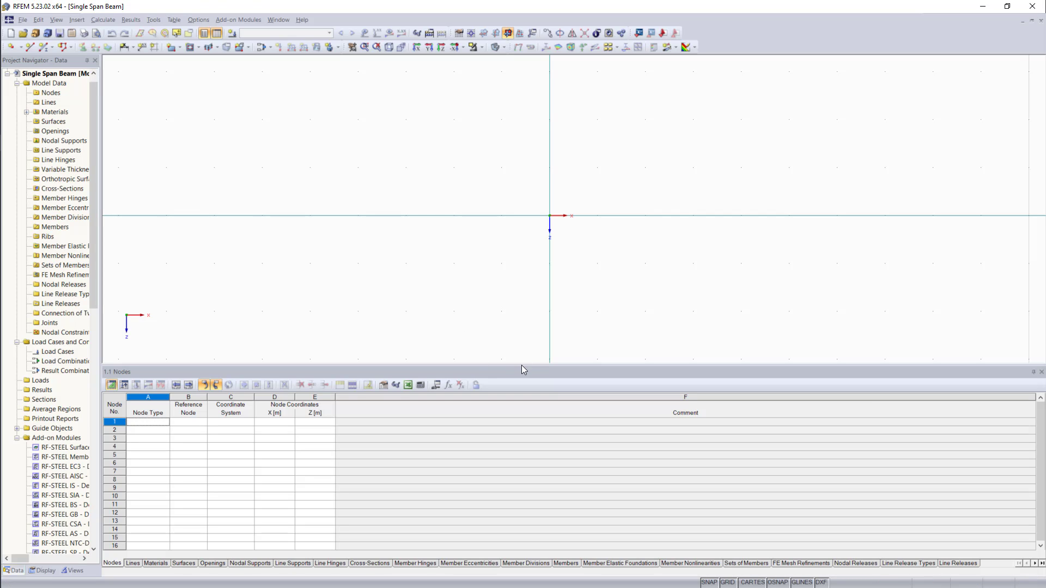
left_click_drag(521, 364, 519, 343)
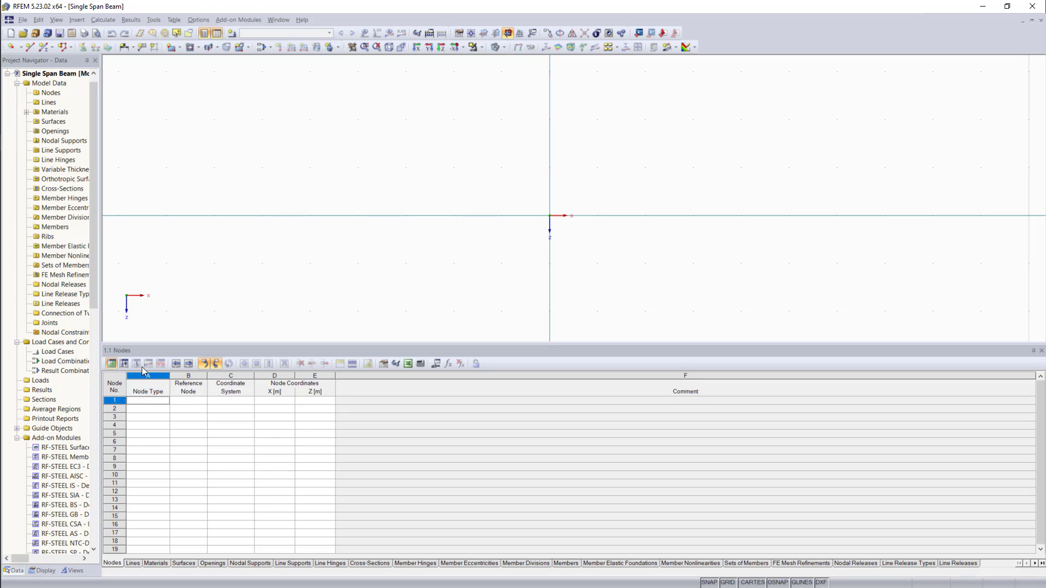
left_click(124, 364)
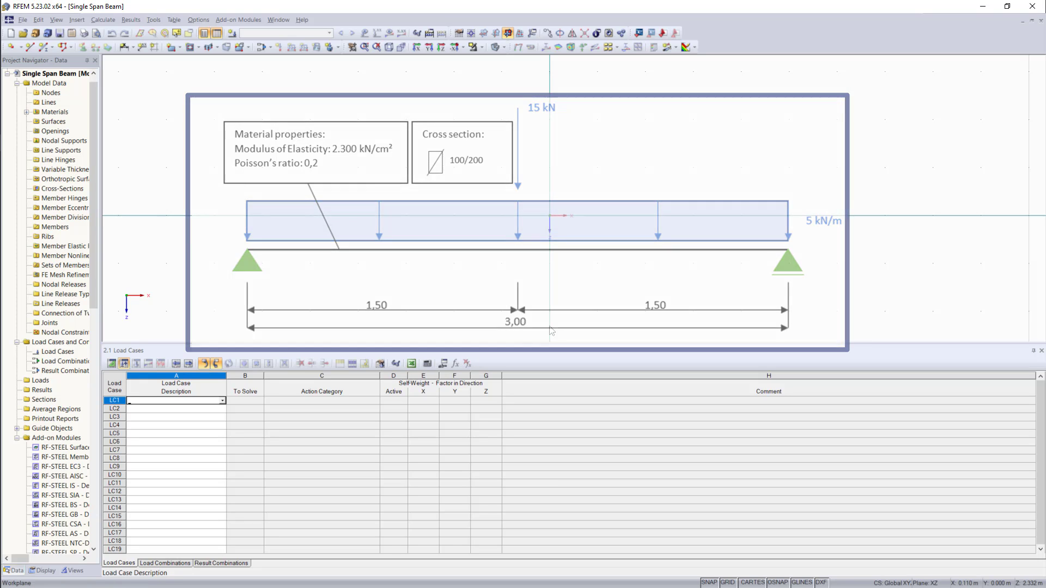
Enter node 1 at X = 0 and node 2 at X = 3.000 m in the Nodes table
left_click(112, 364)
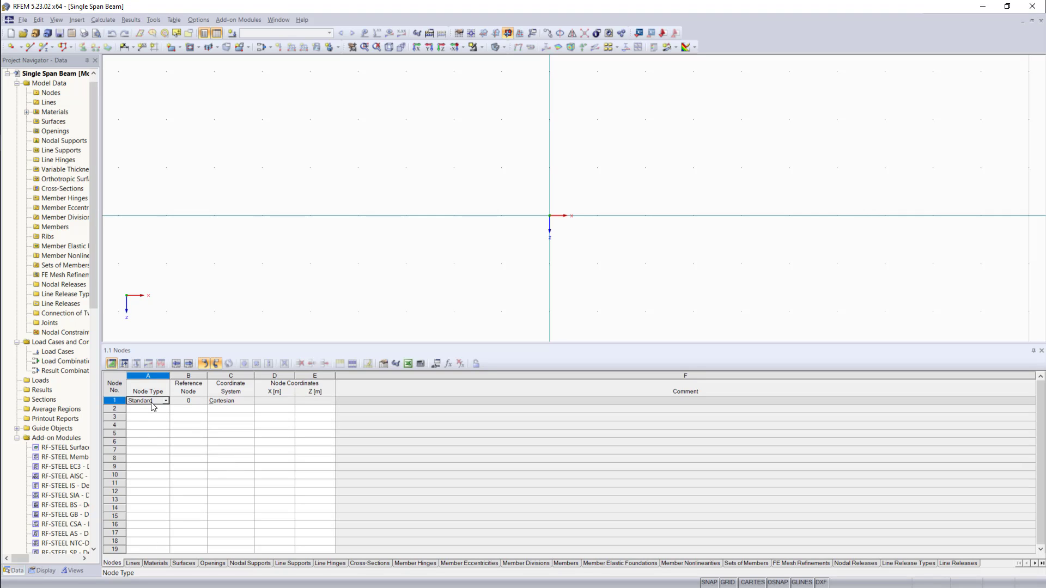
left_click(263, 400)
key("Return")
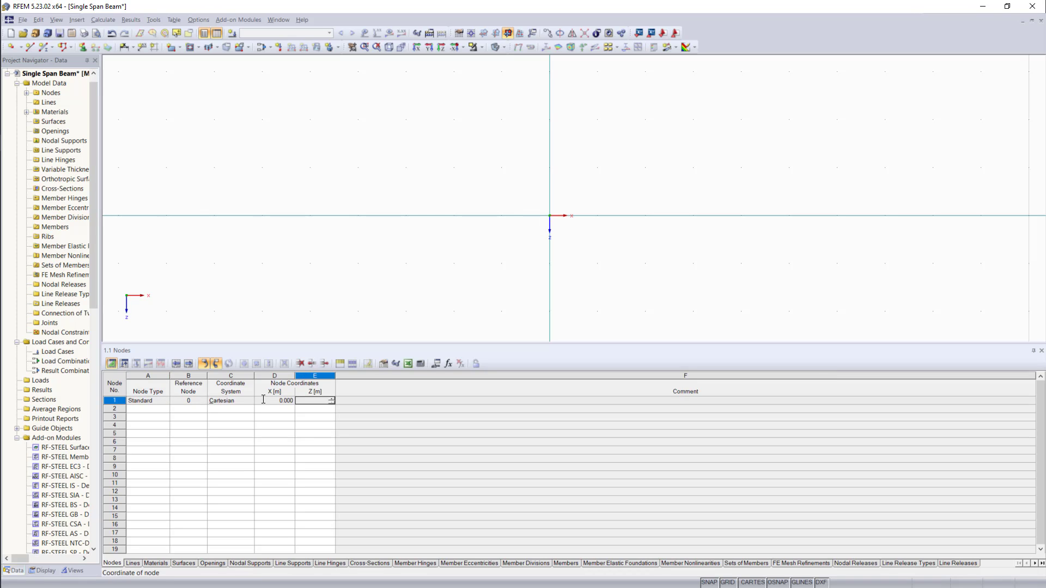
key("Return")
type("3")
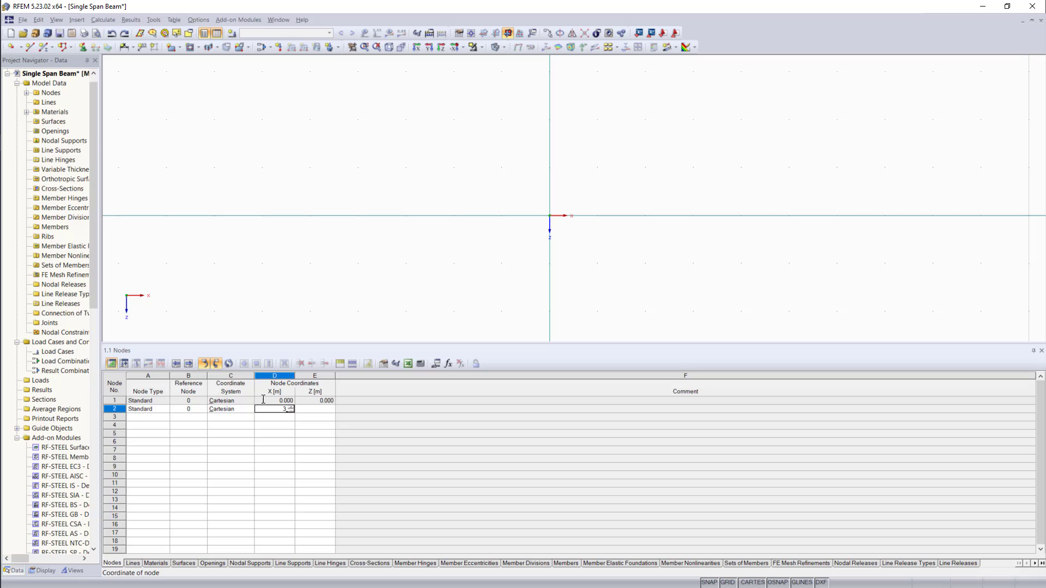
key("Return")
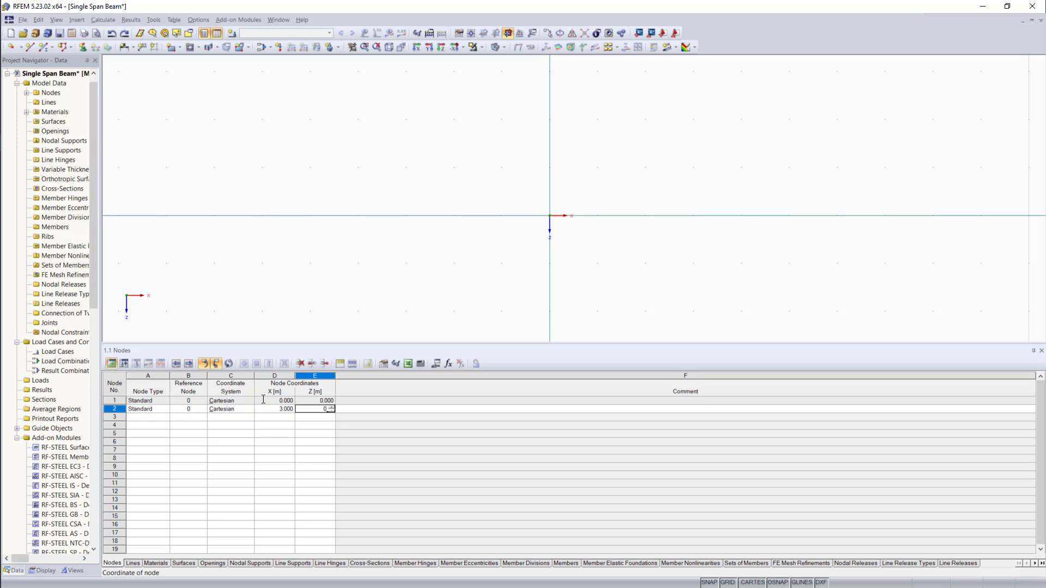
key("Return")
scroll(847, 261, "up", 3)
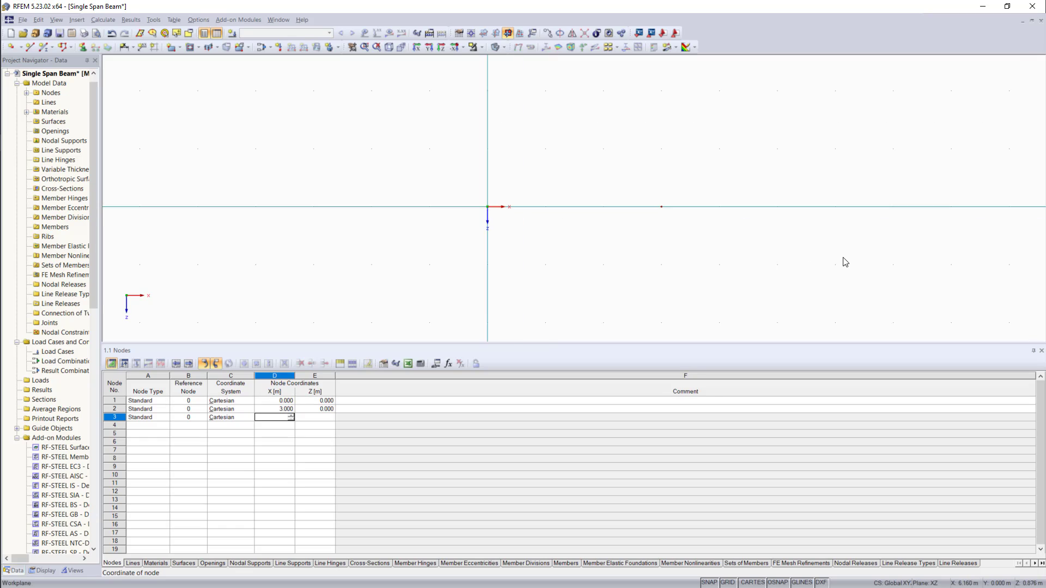
scroll(678, 257, "up", 1)
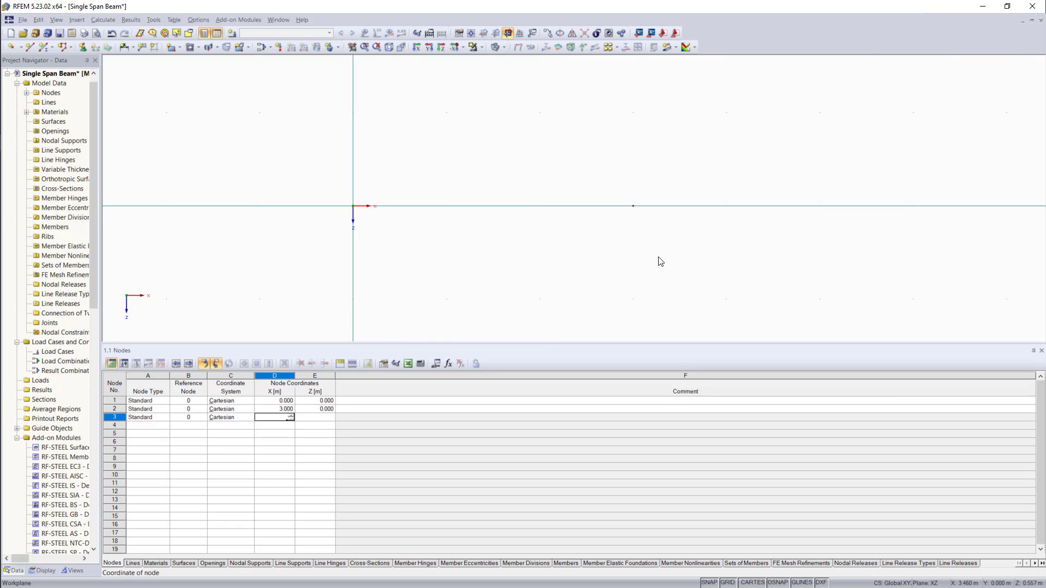
key("Escape")
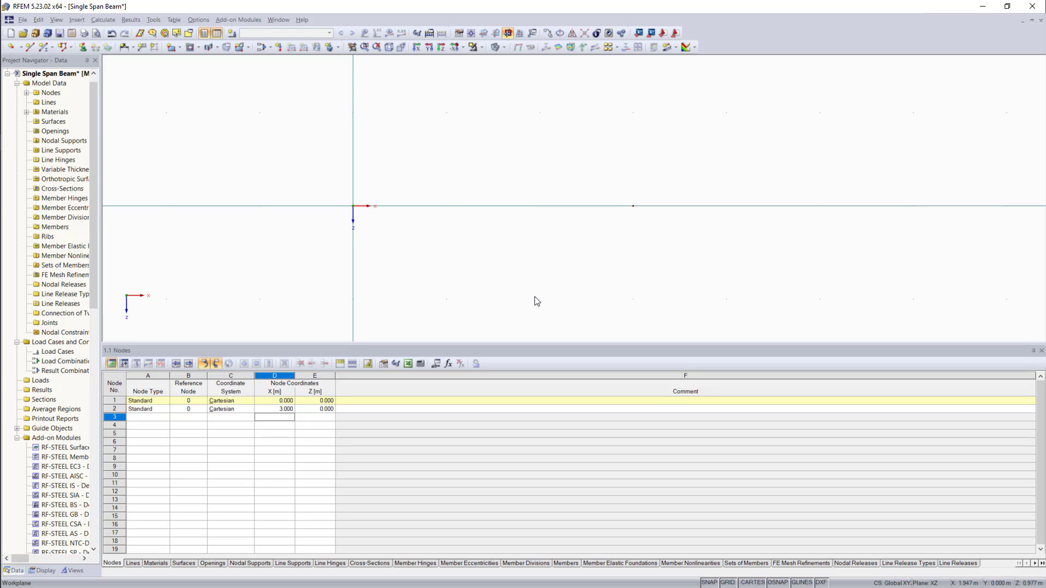
Add node 3 at X = 1.500 m and discard the empty extra row
left_click(276, 418)
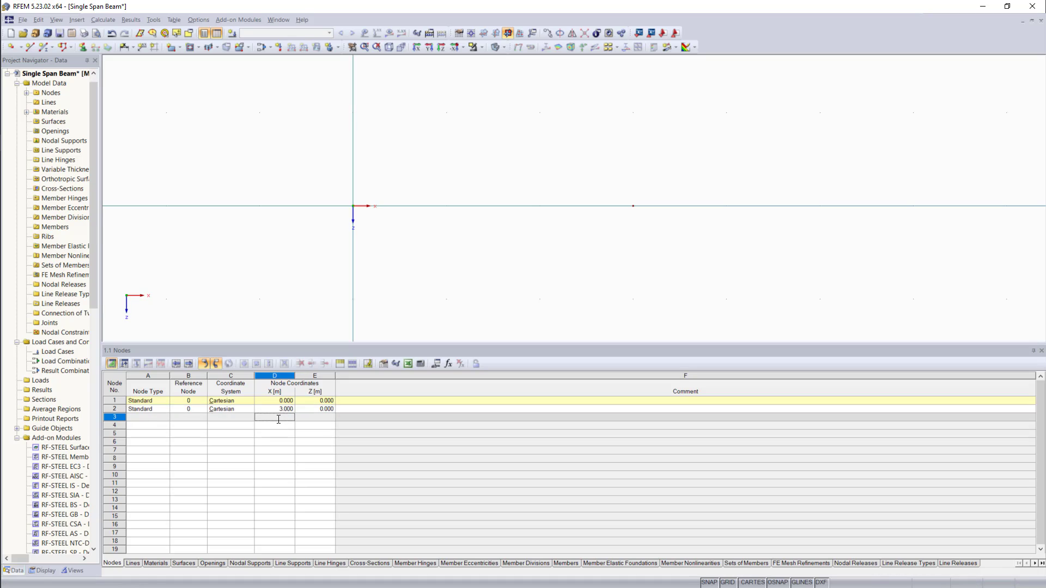
type("1")
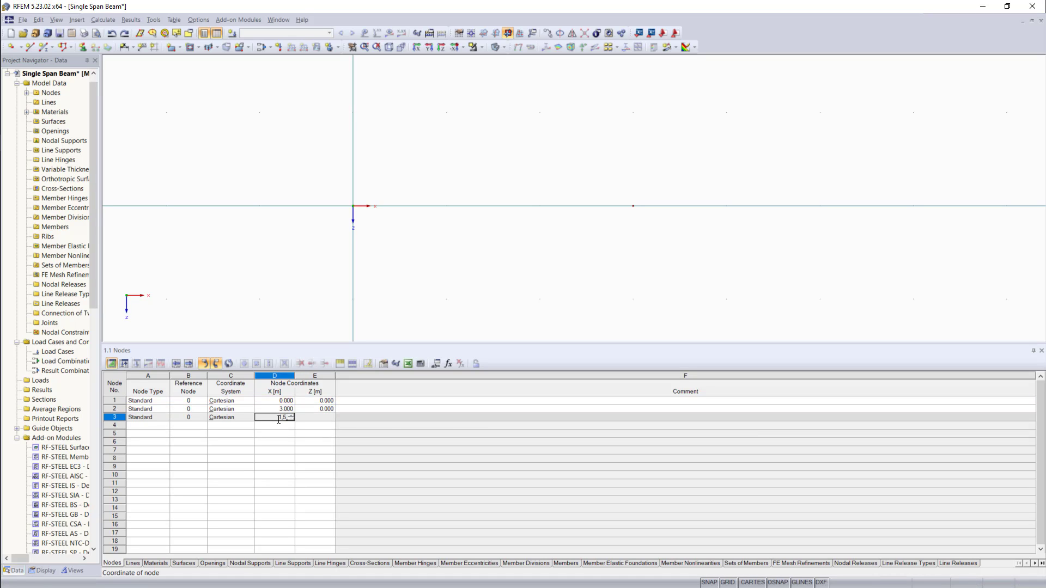
type(".5")
key("Return")
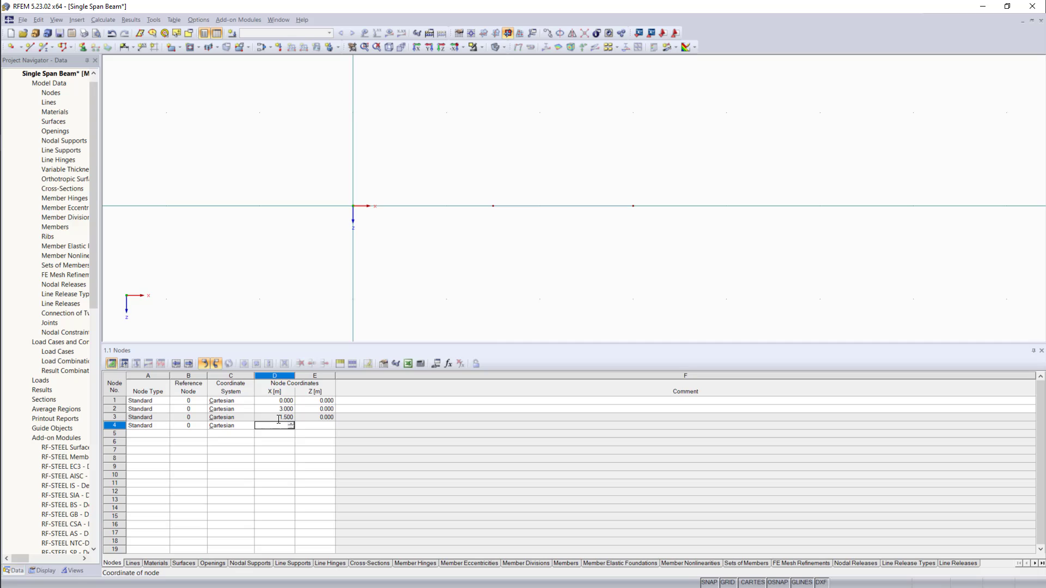
scroll(401, 204, "up", 2)
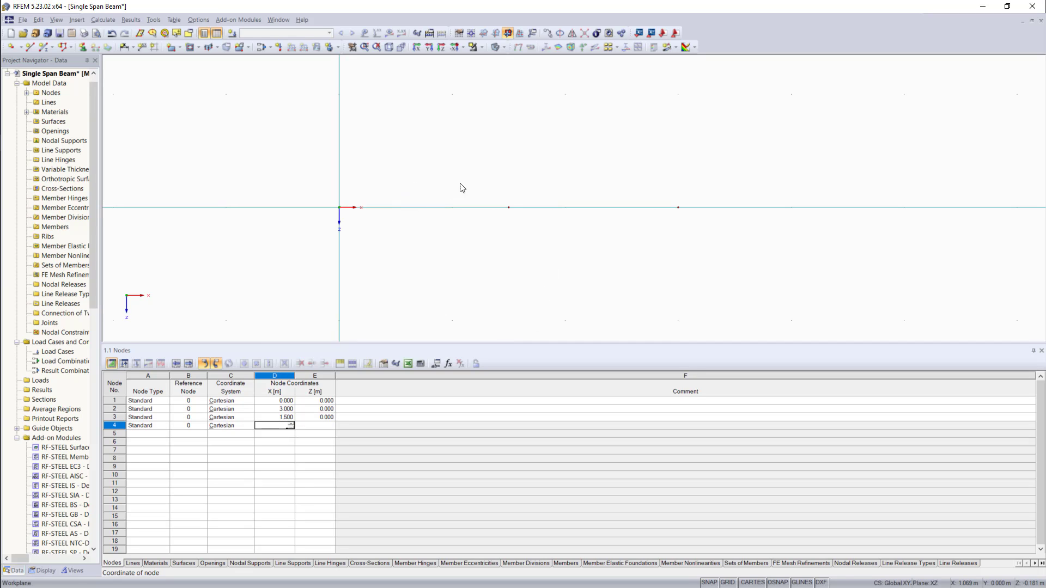
key("Escape")
left_click(522, 251)
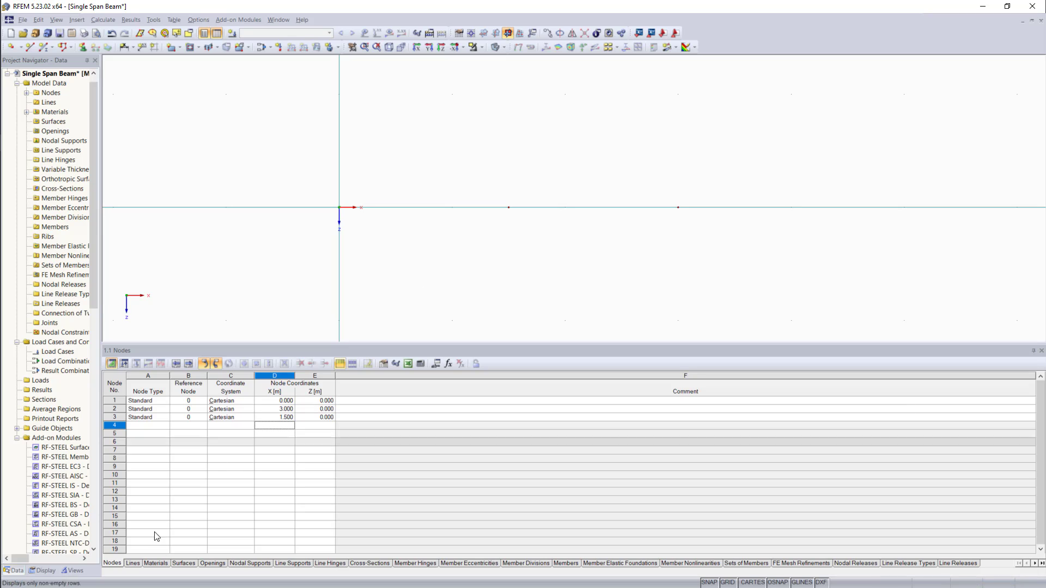
Define line 1 as a polyline from node 1 to node 2 in the Lines table
left_click(133, 564)
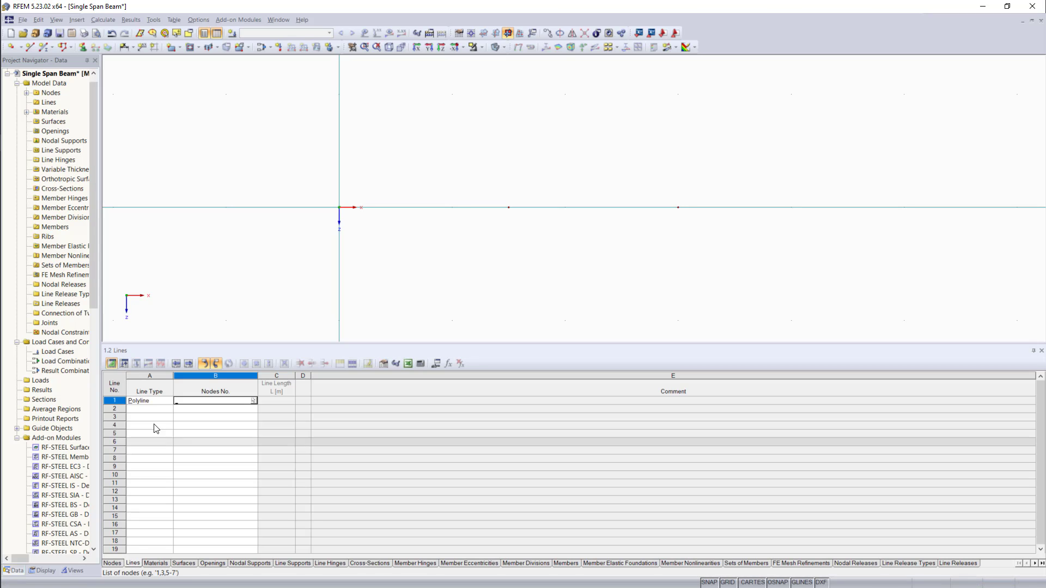
left_click(157, 401)
left_click(216, 400)
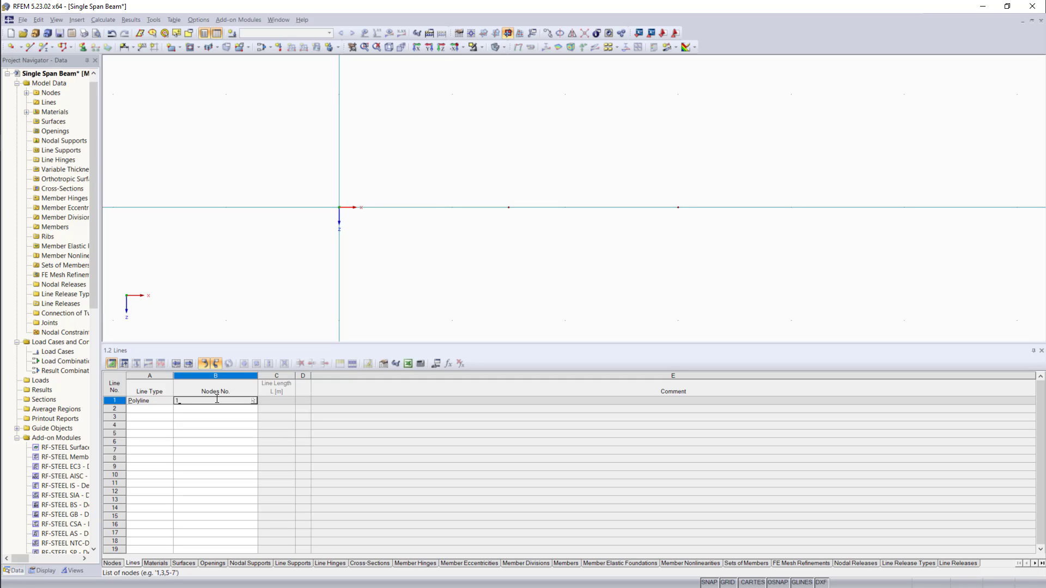
type(",2")
key("Return")
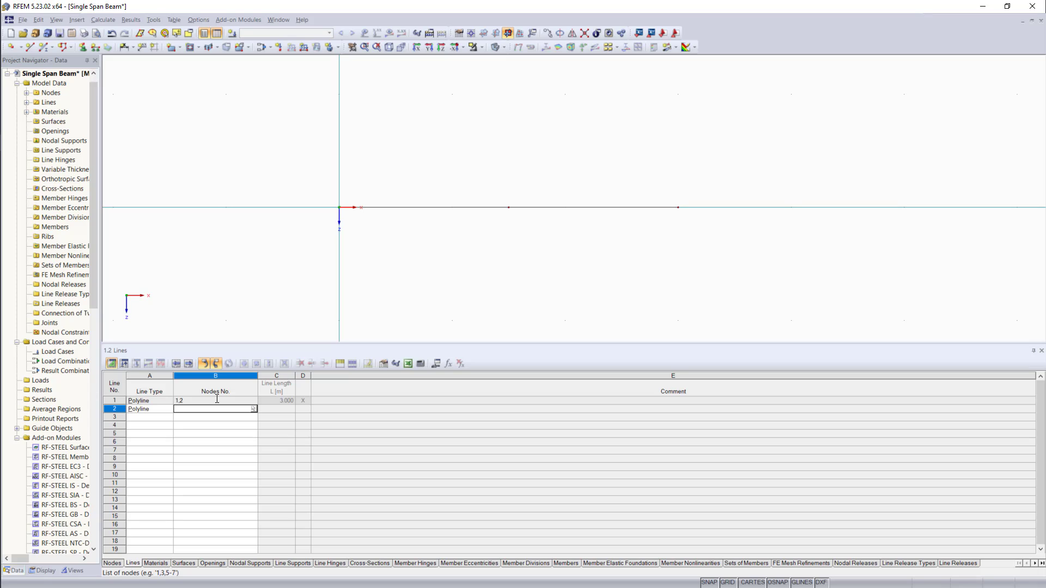
left_click(254, 409)
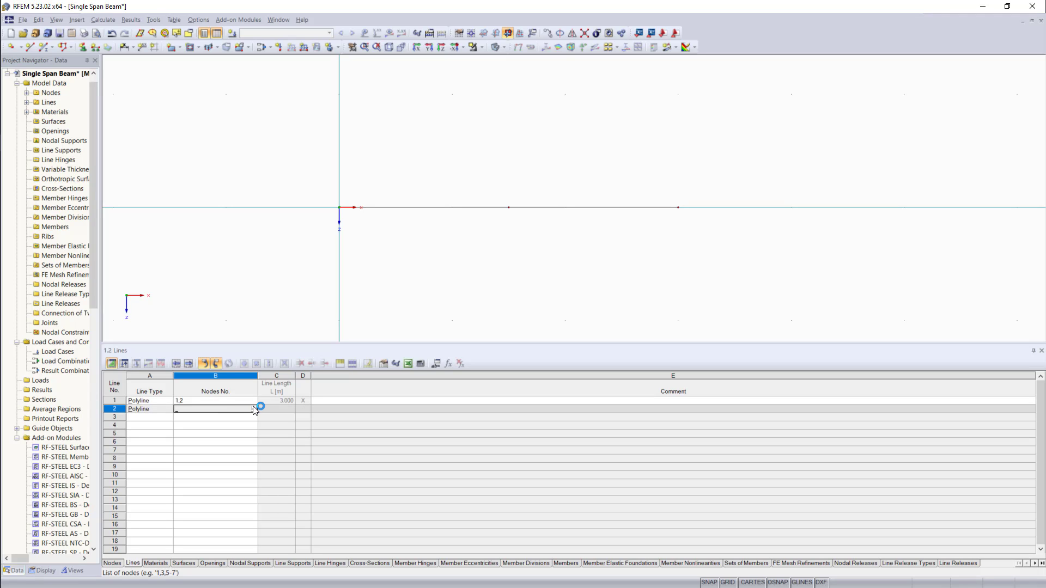
left_click(271, 402)
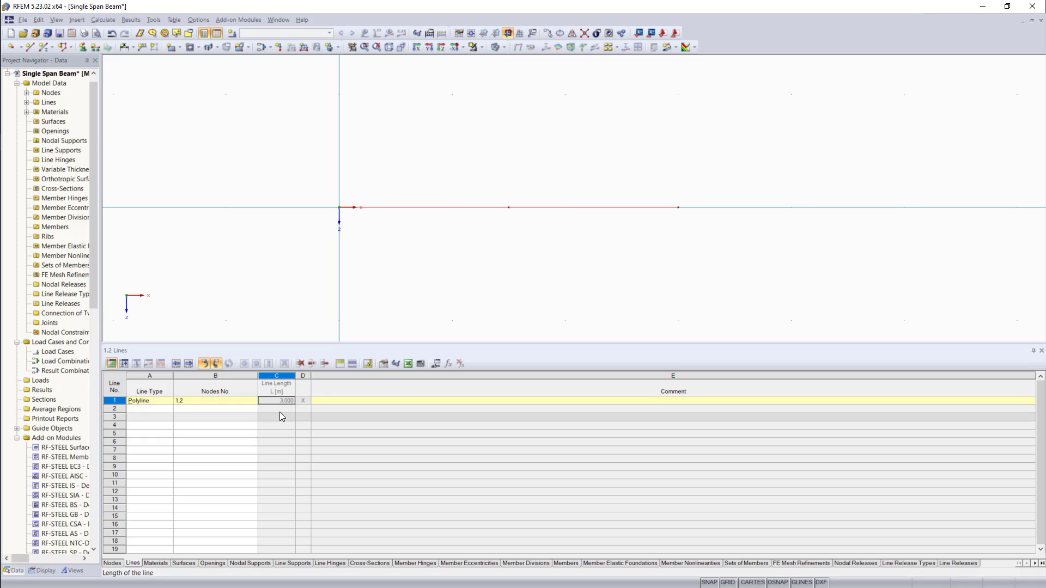
left_click_drag(332, 143, 769, 279)
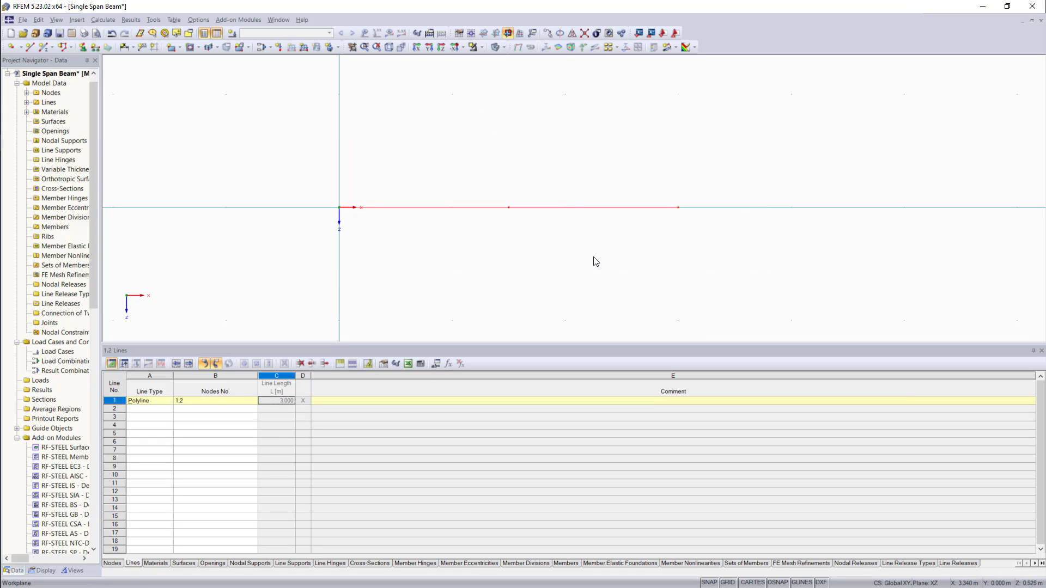
left_click(316, 271)
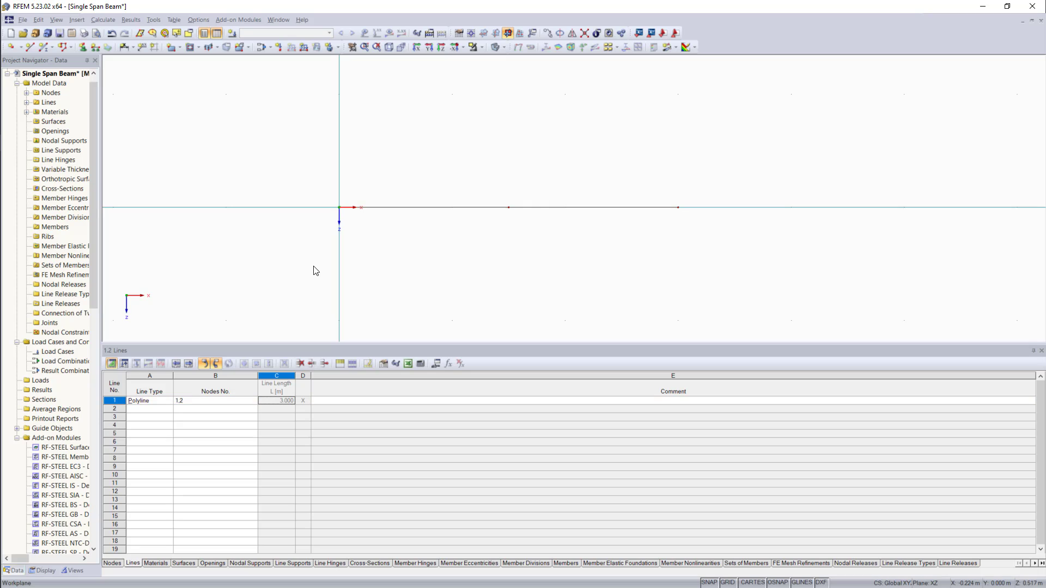
left_click(162, 564)
left_click(152, 402)
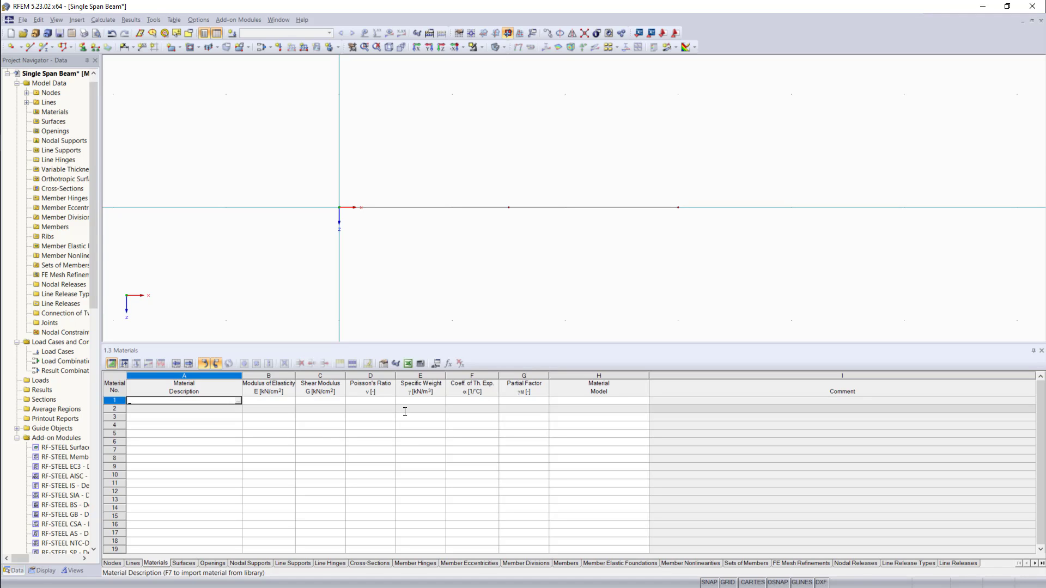
left_click(238, 403)
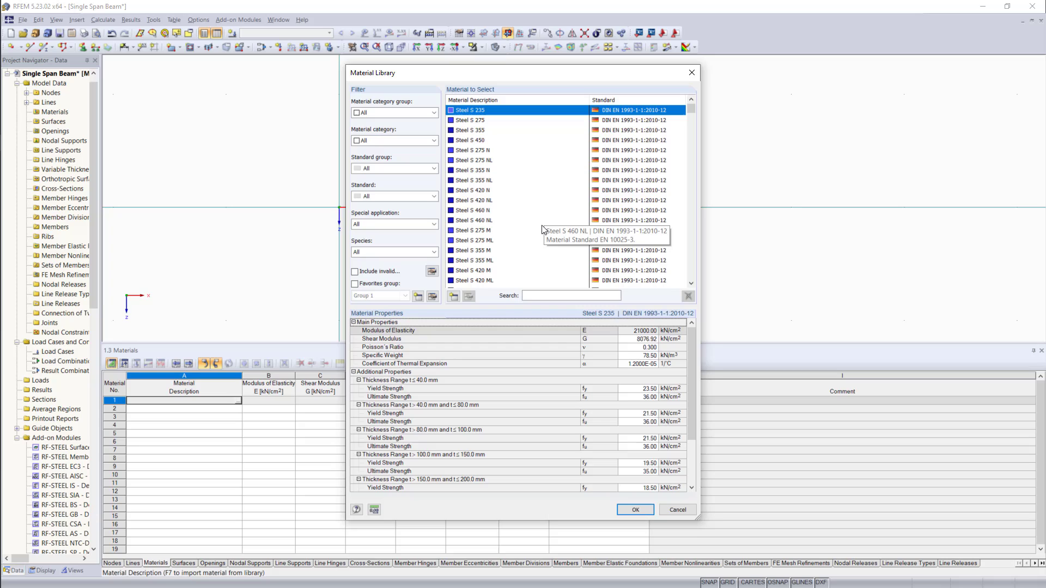
Enter Material 1 with E = 2300 kN/cm² and Poisson's ratio 0.2
left_click(676, 508)
left_click(203, 402)
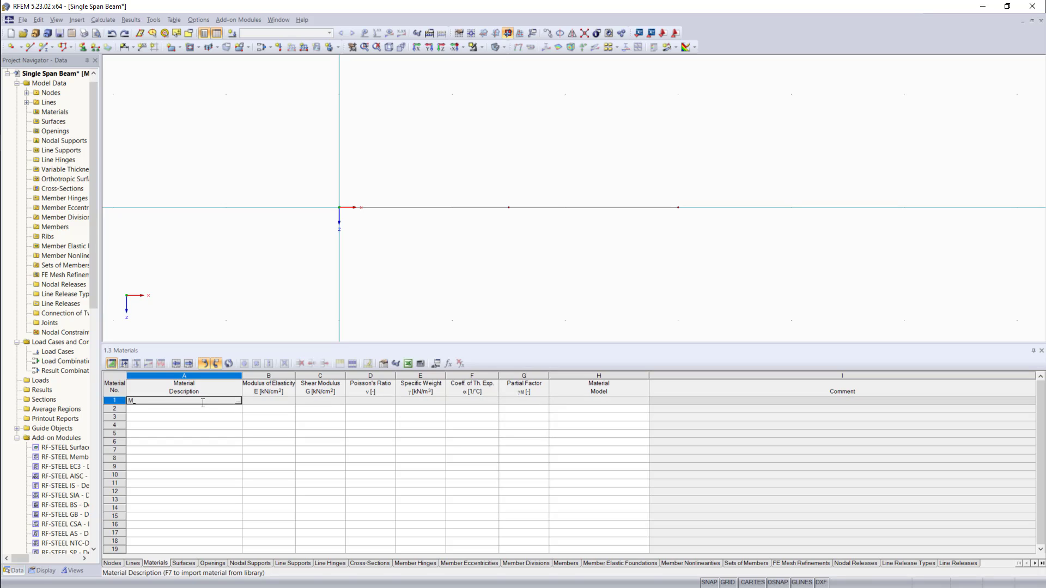
type("Material 1")
key("Tab")
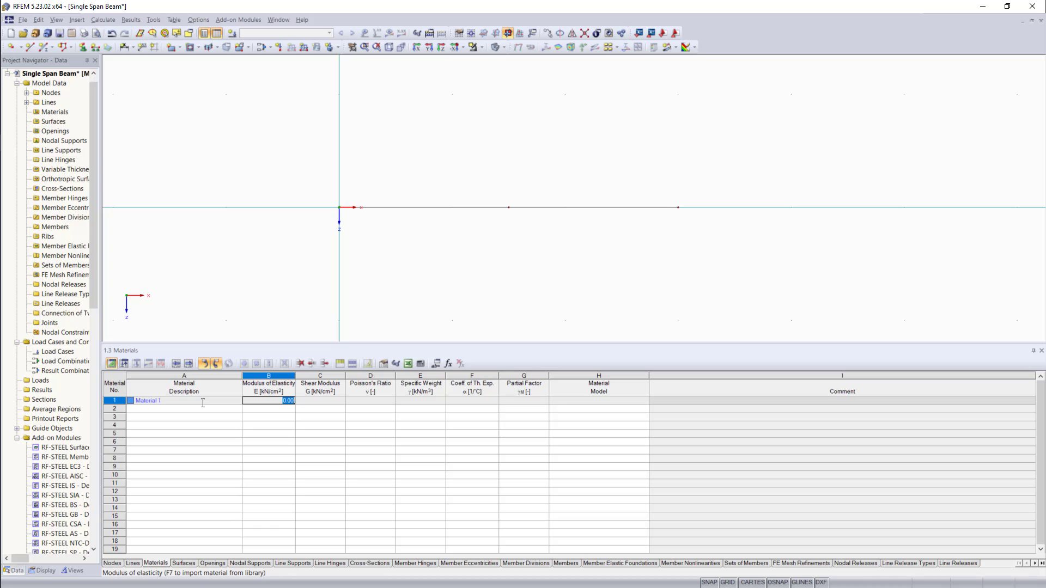
type("2")
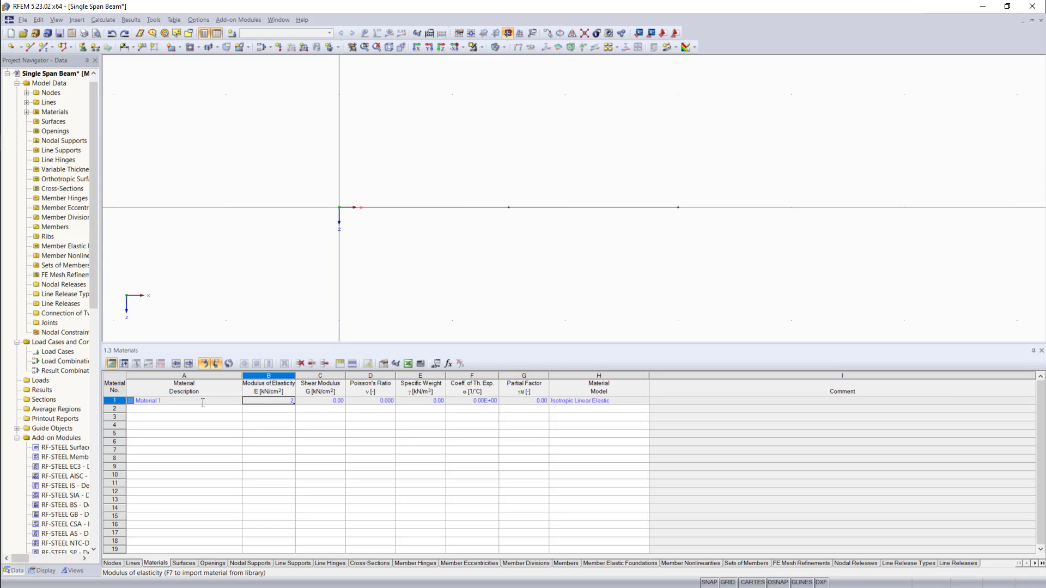
type("300")
key("Tab")
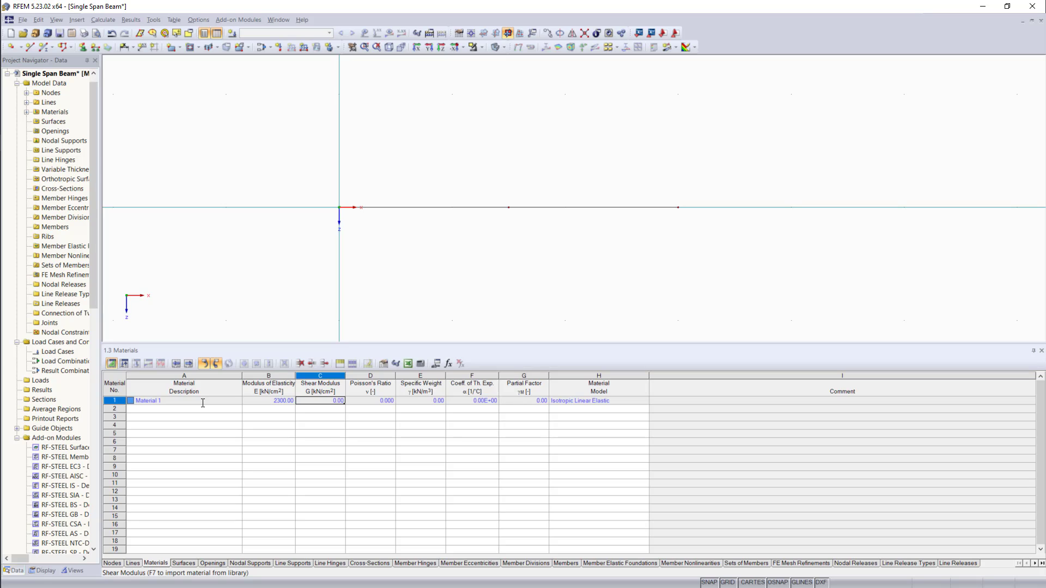
key("Tab")
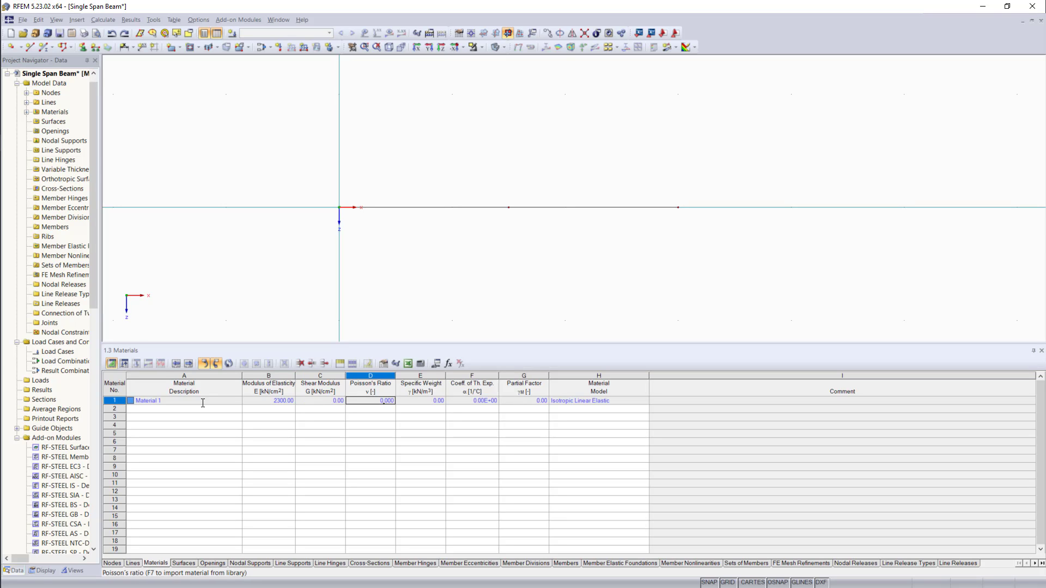
key("Tab")
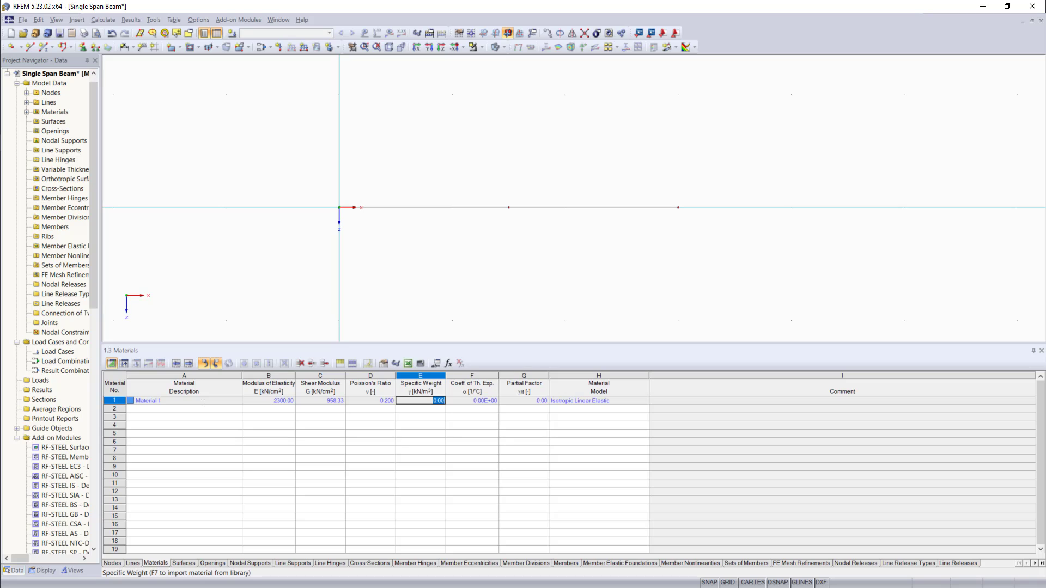
left_click(327, 403)
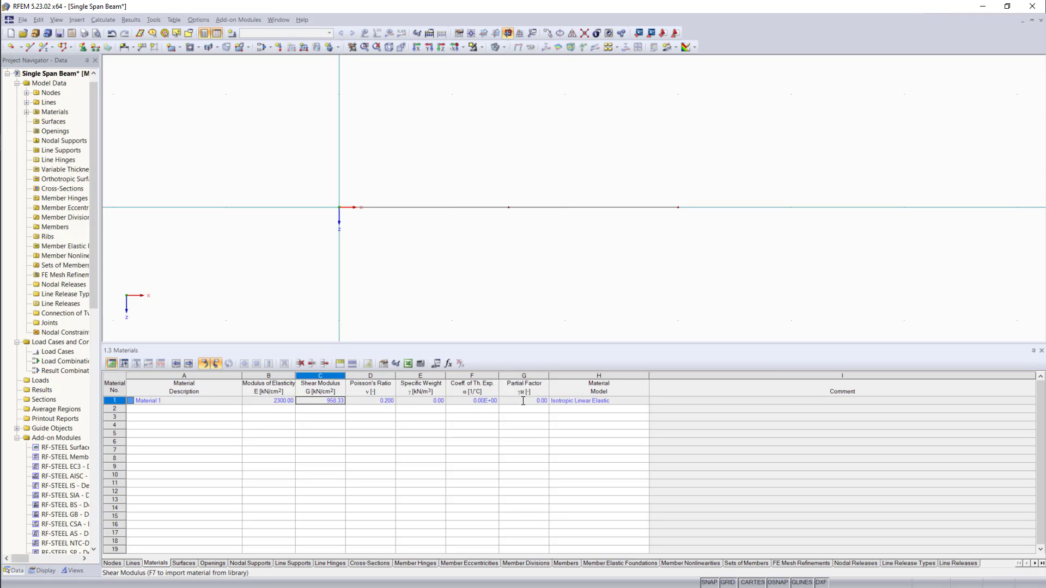
Set Material 1's partial factor γM to 1.00
left_click(523, 401)
left_click(524, 401)
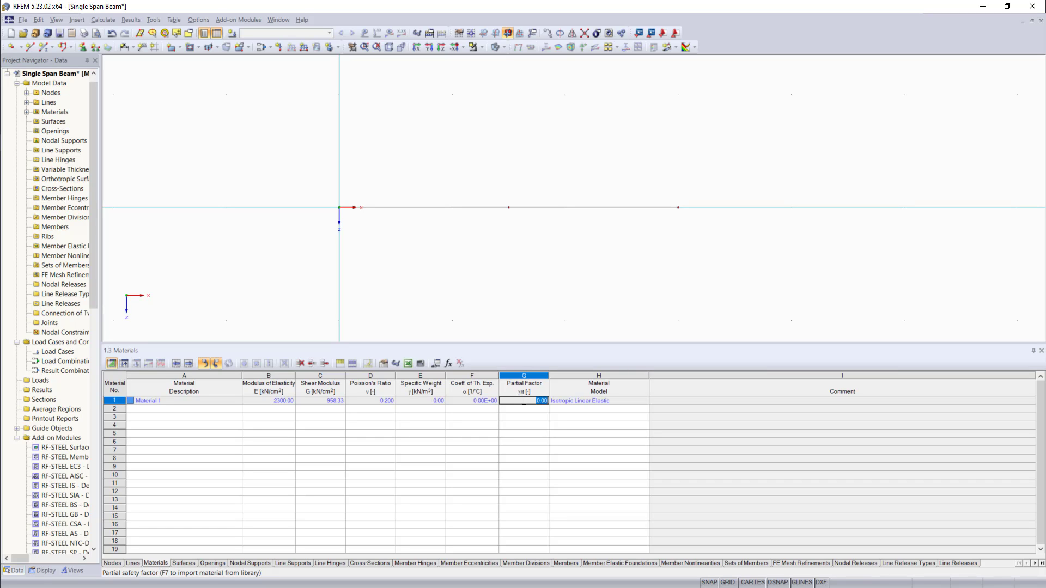
type("1")
key("Tab")
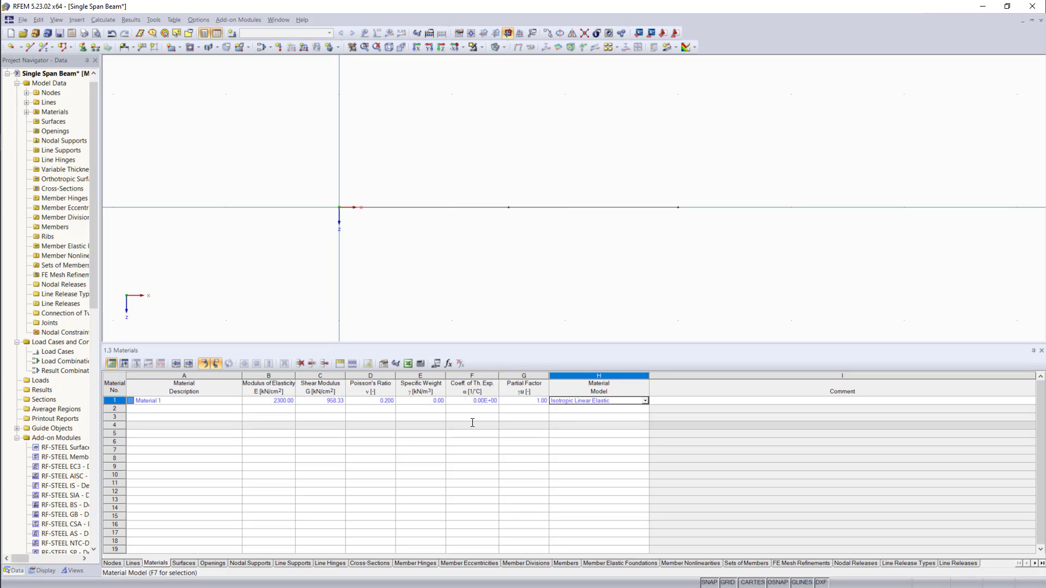
left_click(374, 566)
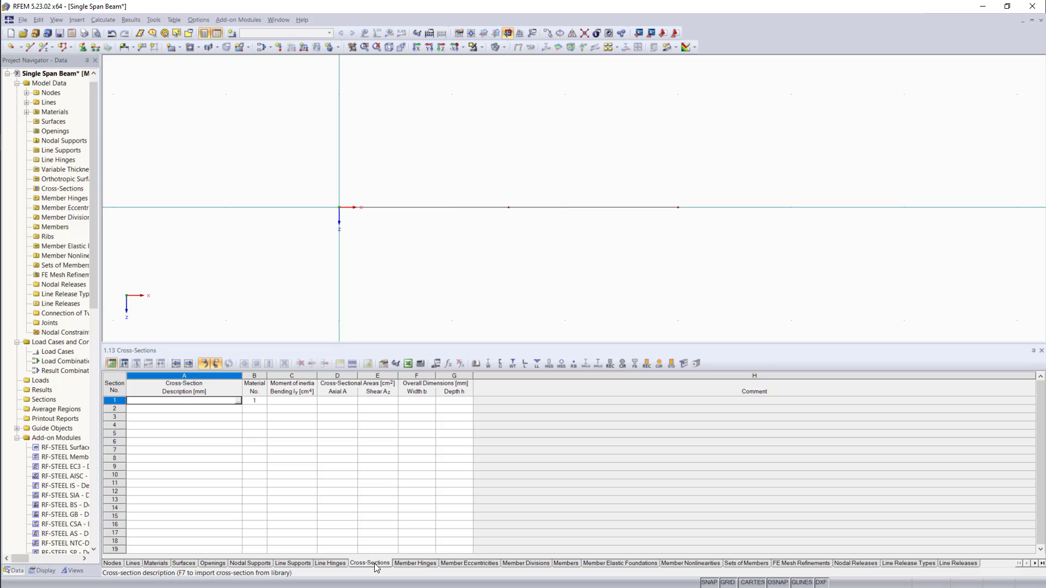
Pick a Parametric-Massive Rectangle with b = 100 and h = 200 mm for cross-section 1
left_click(235, 401)
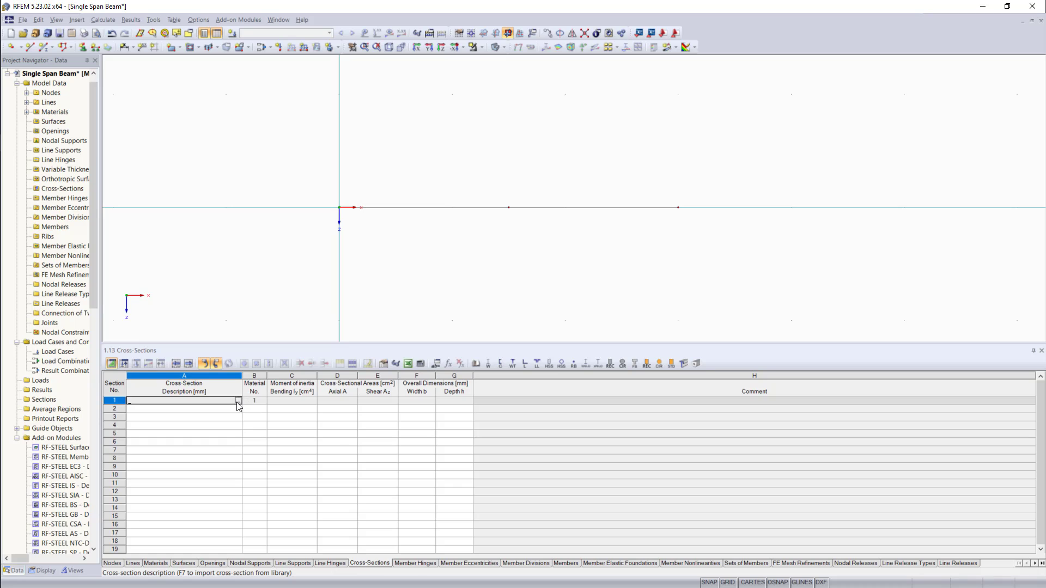
left_click(238, 404)
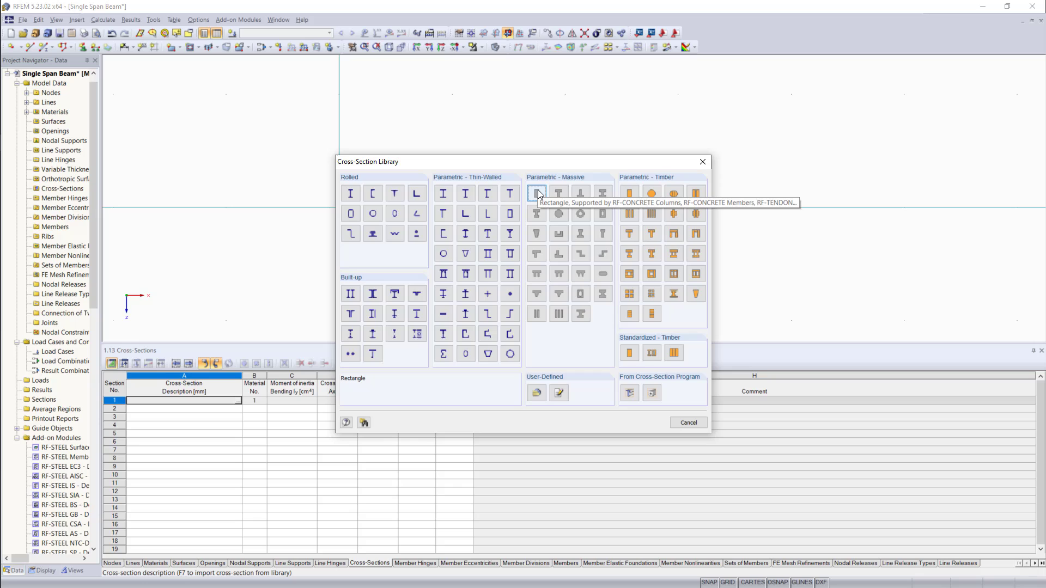
left_click(538, 192)
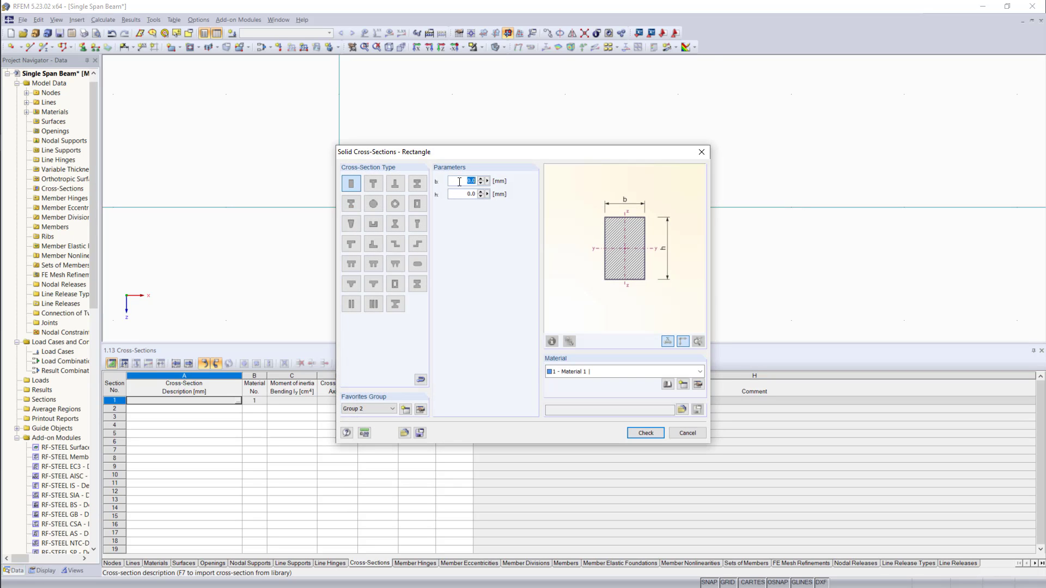
type("100")
left_click(466, 192)
type("2")
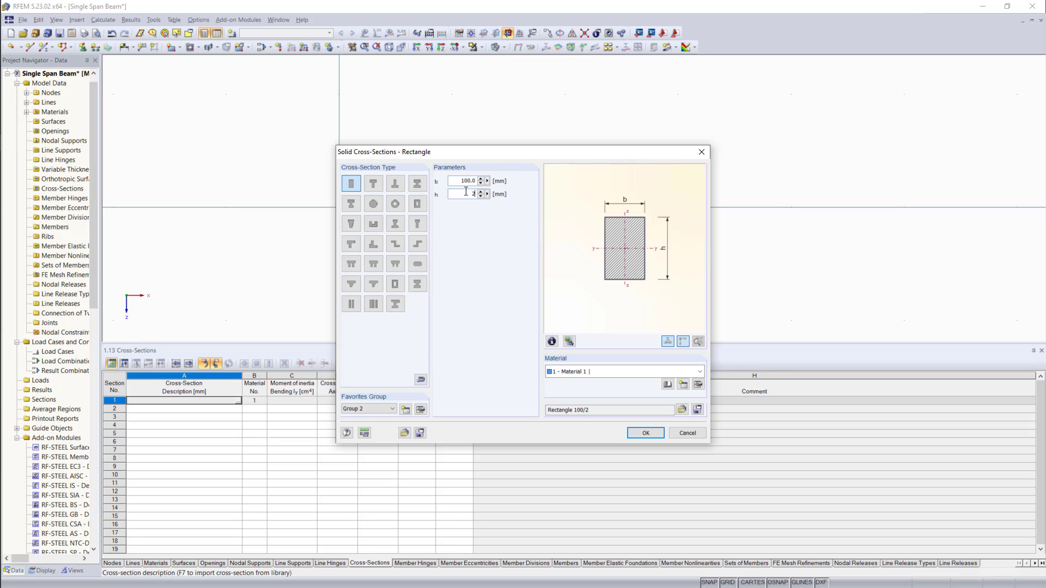
type("00")
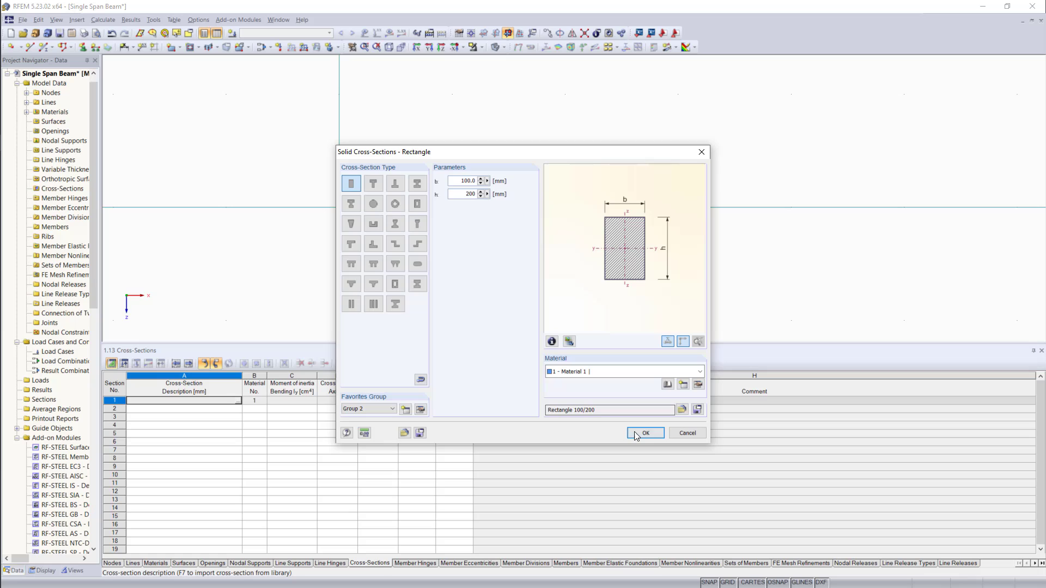
left_click(636, 433)
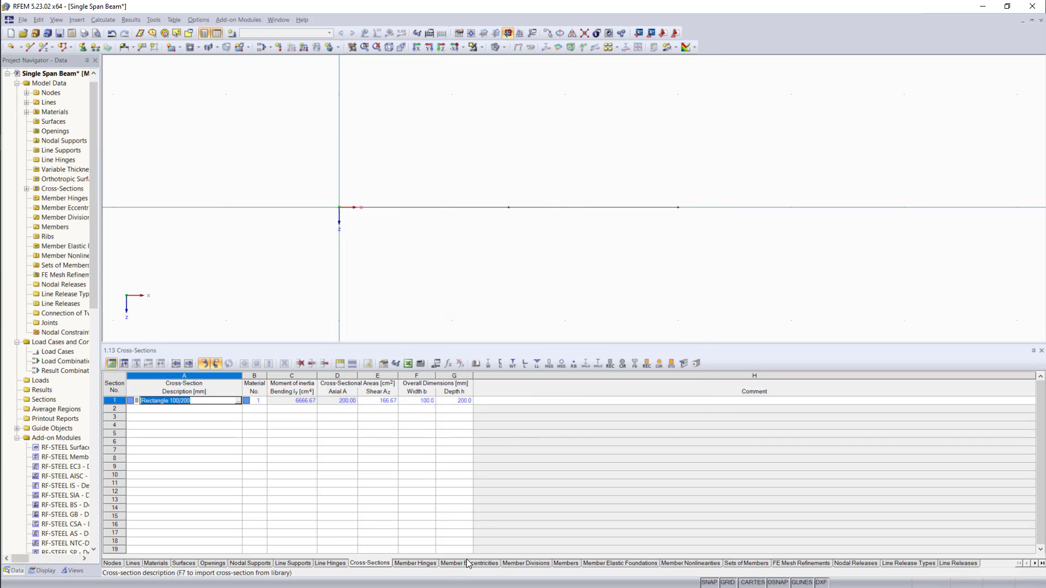
Assign line 1 to member 1 with member type Beam
left_click(566, 564)
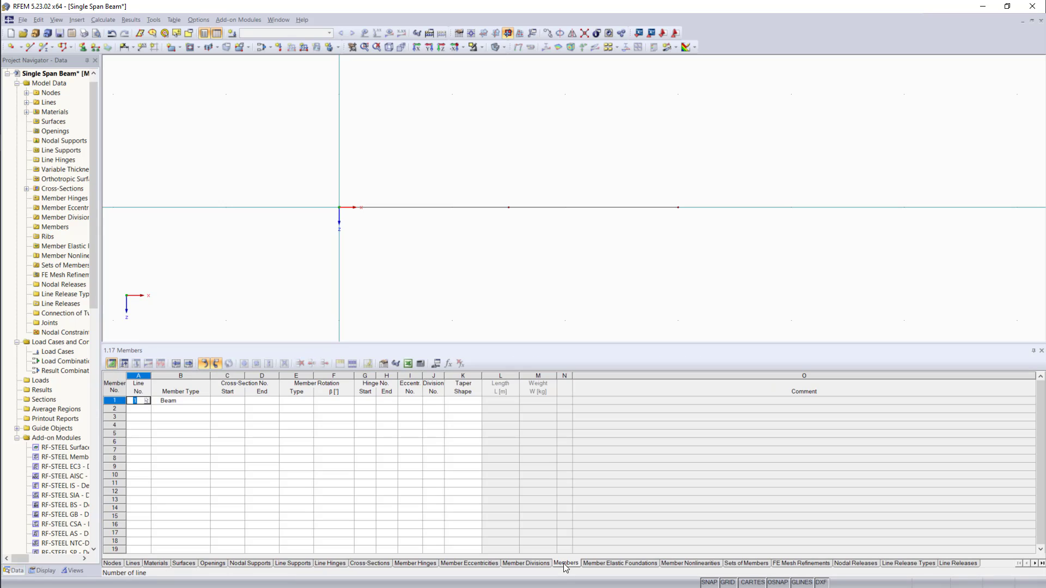
left_click(148, 401)
left_click(479, 207)
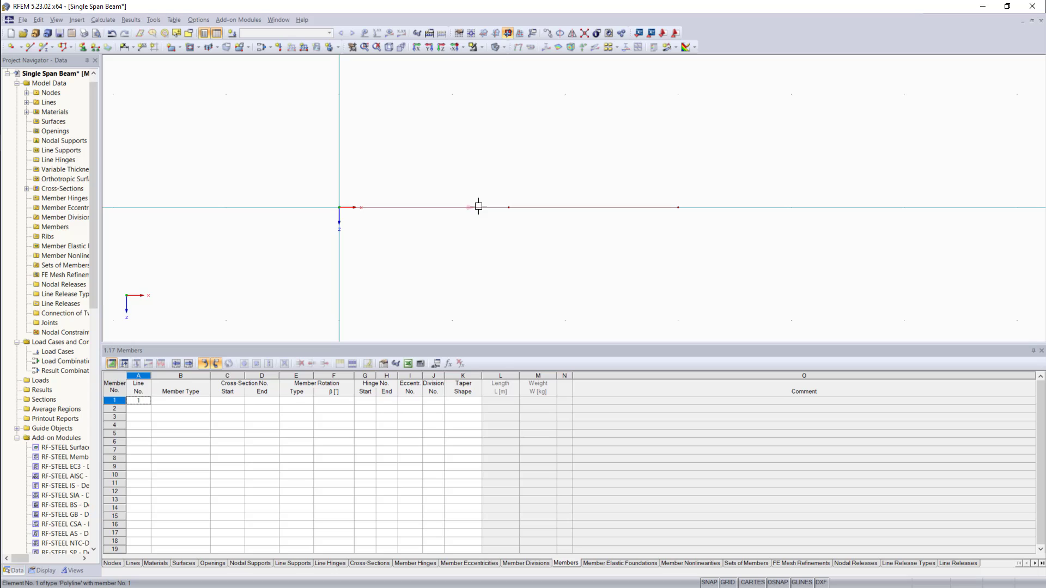
left_click(228, 402)
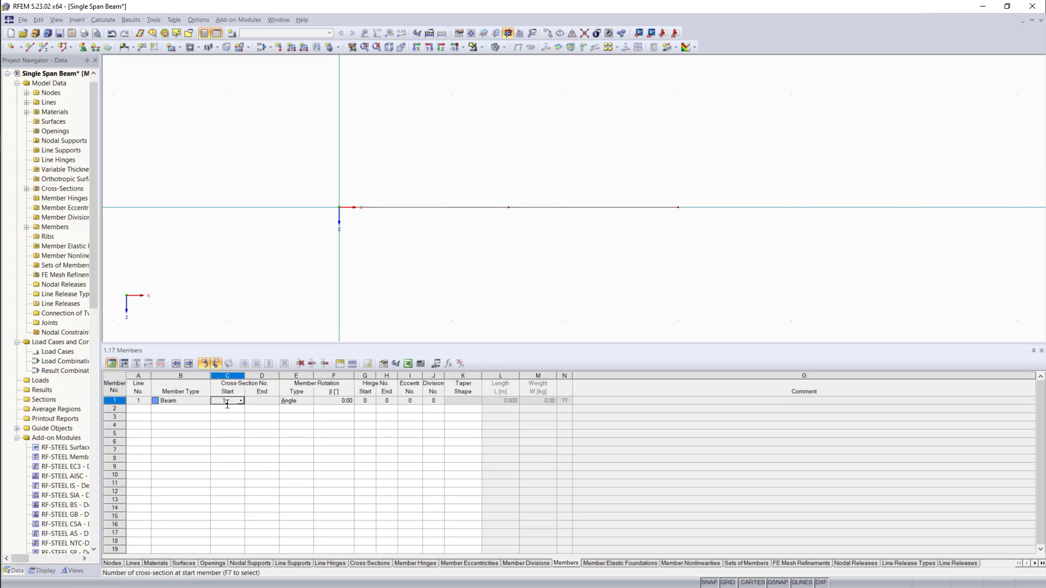
left_click(179, 402)
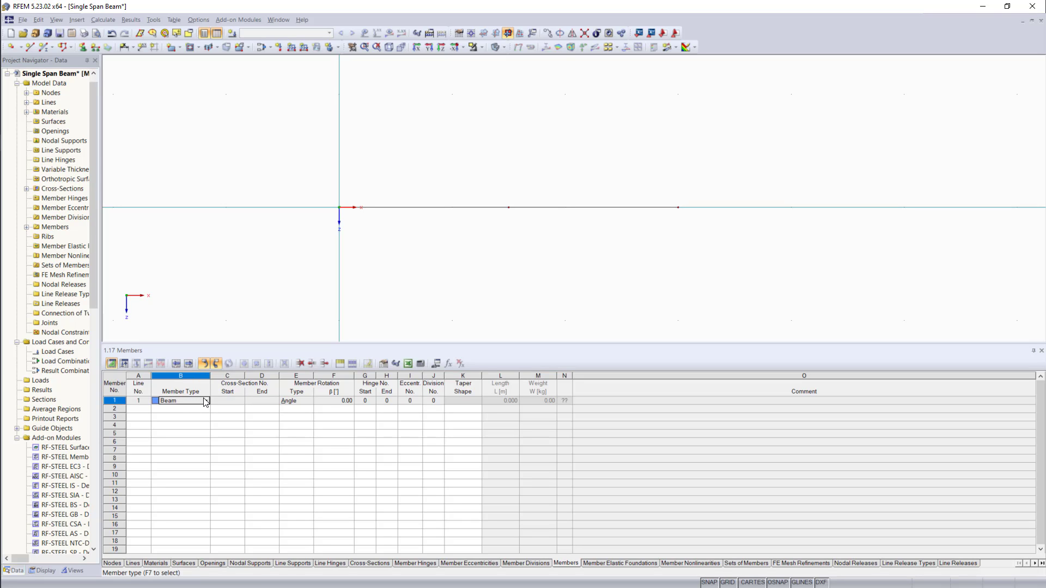
Set cross-section 1 at both the start and end of member 1
left_click(223, 402)
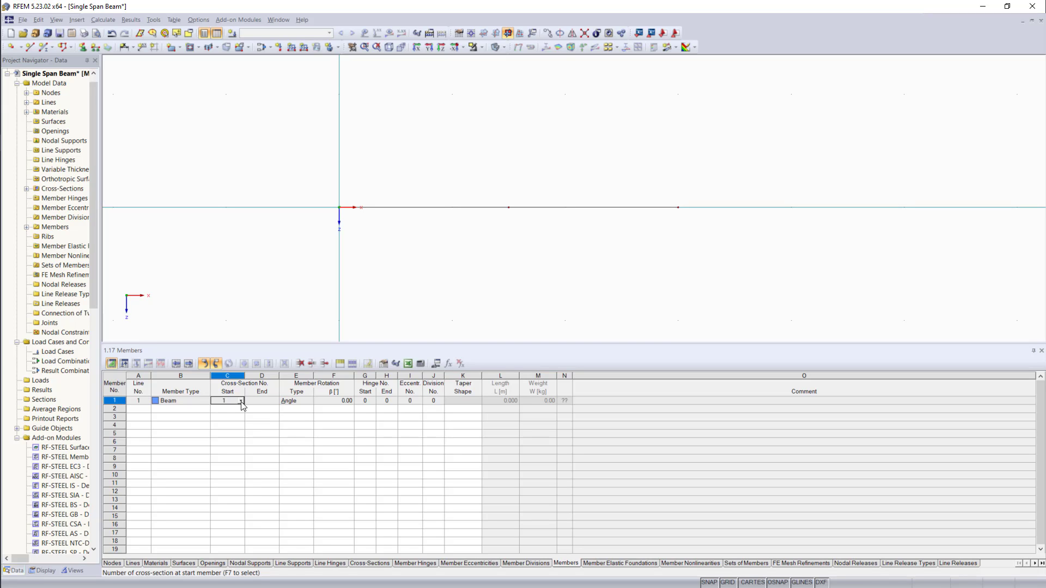
left_click(243, 406)
left_click(235, 409)
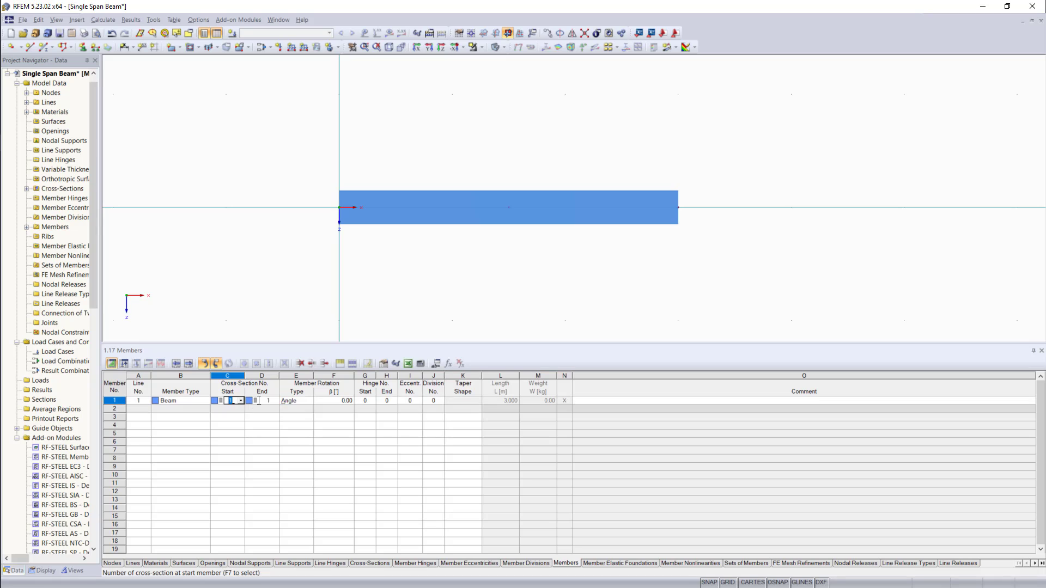
left_click(264, 400)
left_click(276, 400)
left_click(274, 407)
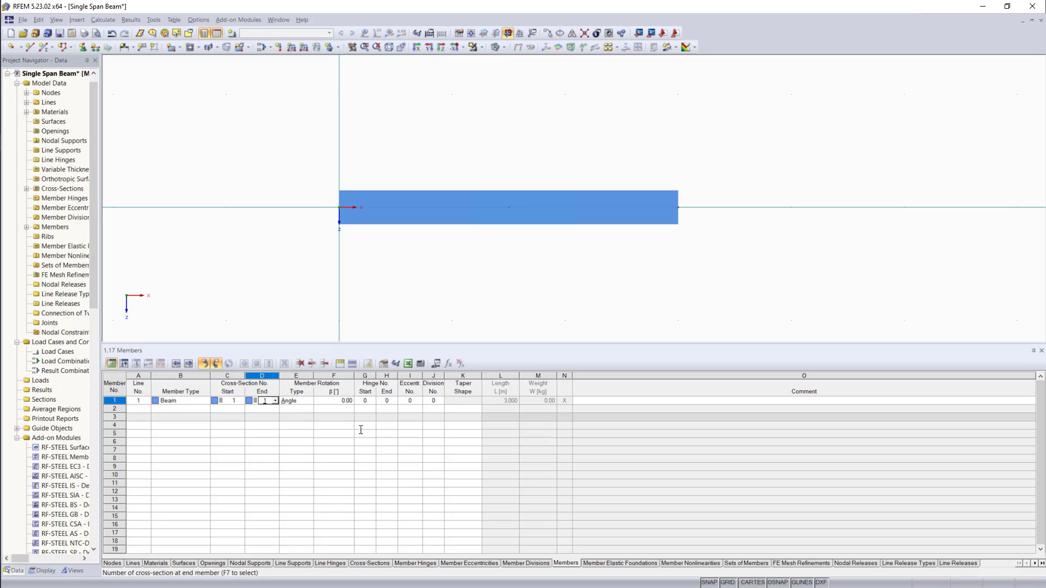
left_click(444, 296)
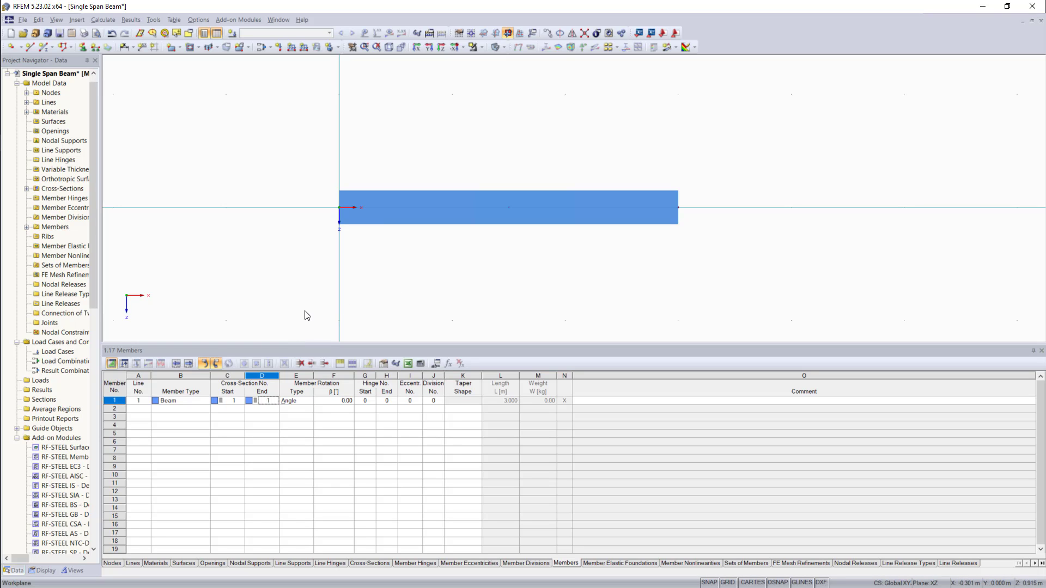
left_click(257, 564)
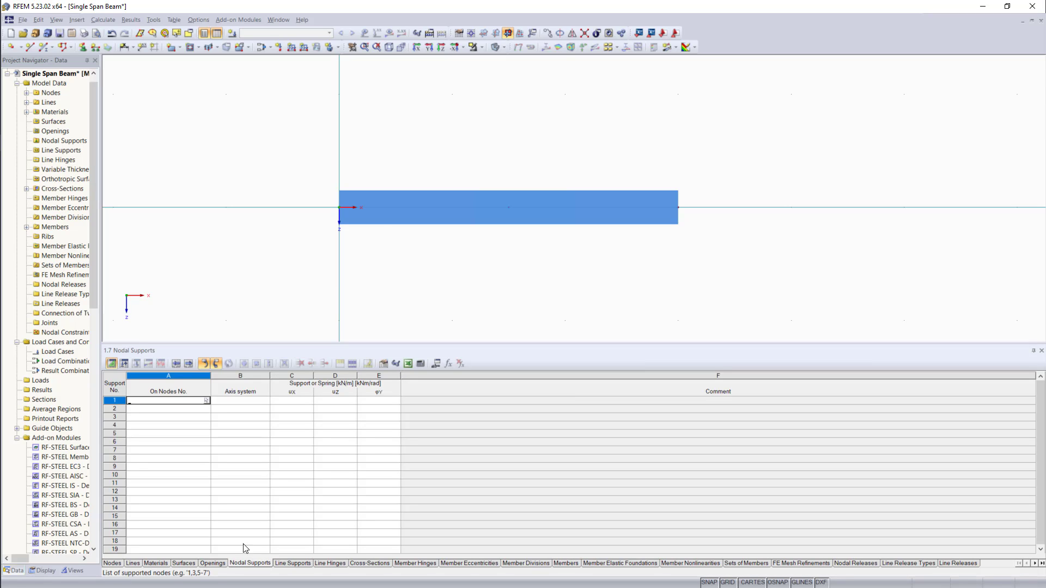
Add a hinged nodal support at node 1
left_click(178, 399)
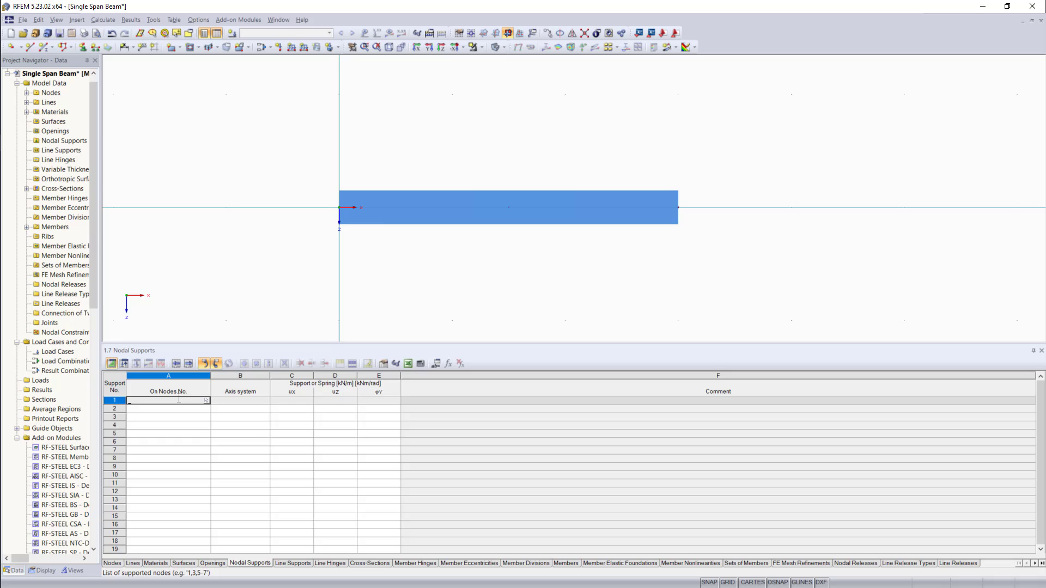
type("1")
key("Return")
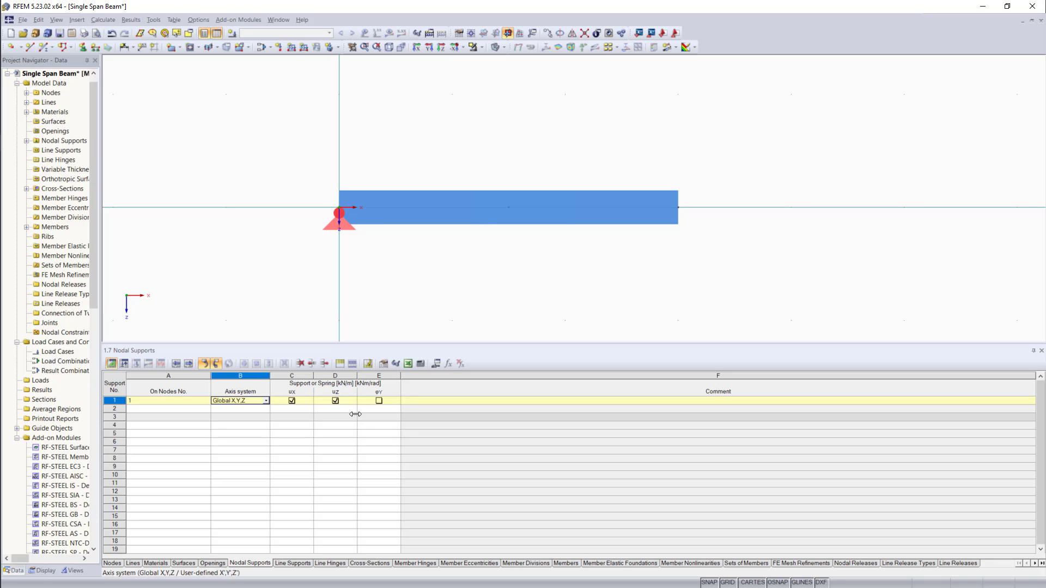
left_click(380, 401)
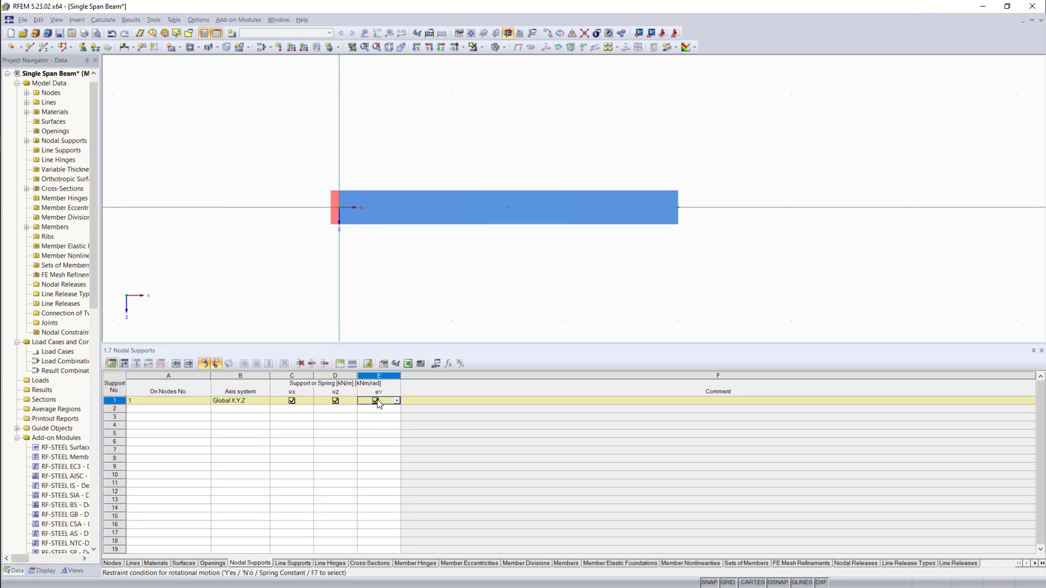
left_click(379, 403)
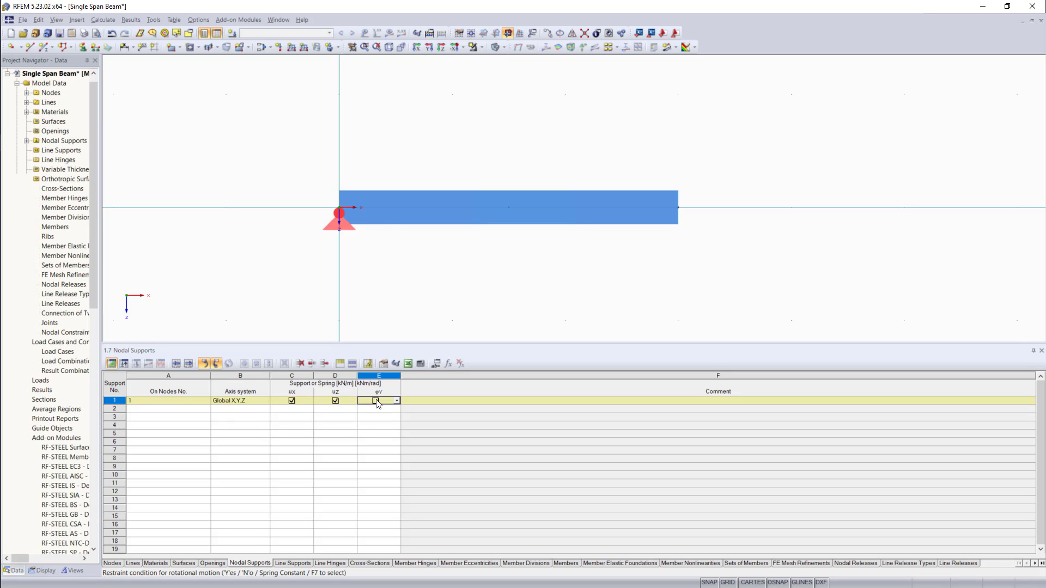
Add a support at node 2 with uX released
left_click(180, 410)
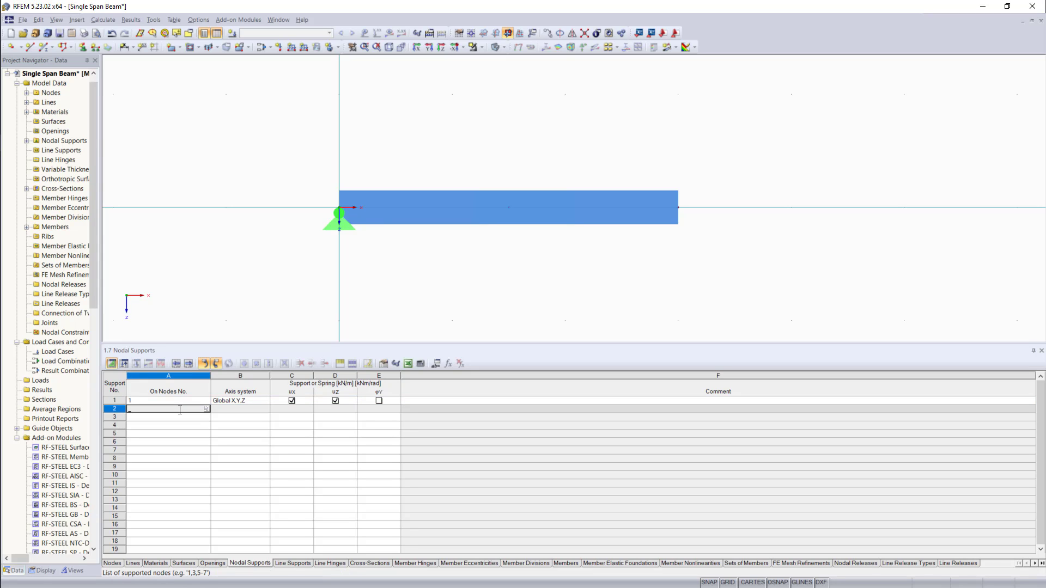
type("2")
key("Tab")
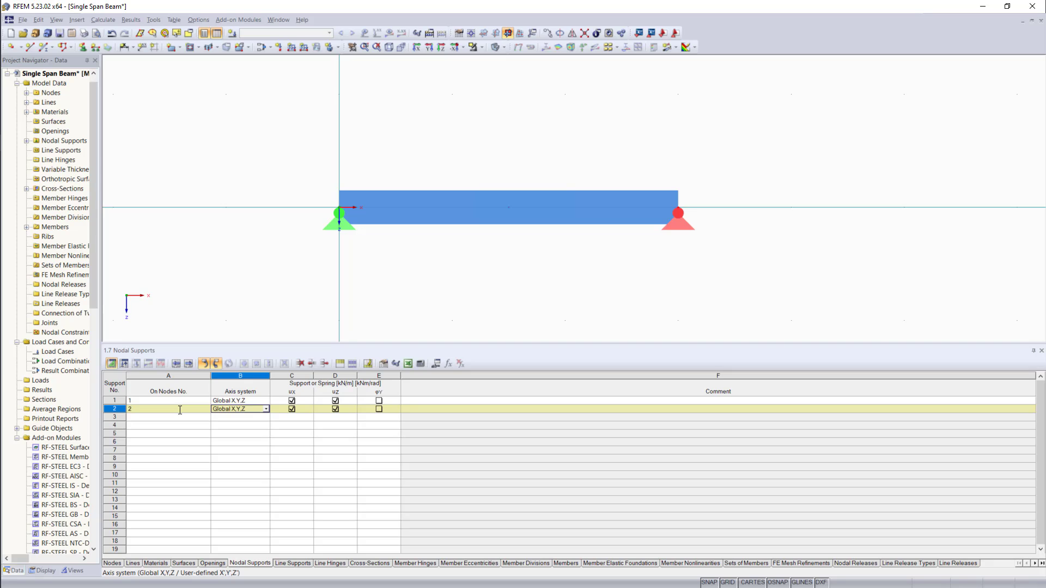
left_click(292, 409)
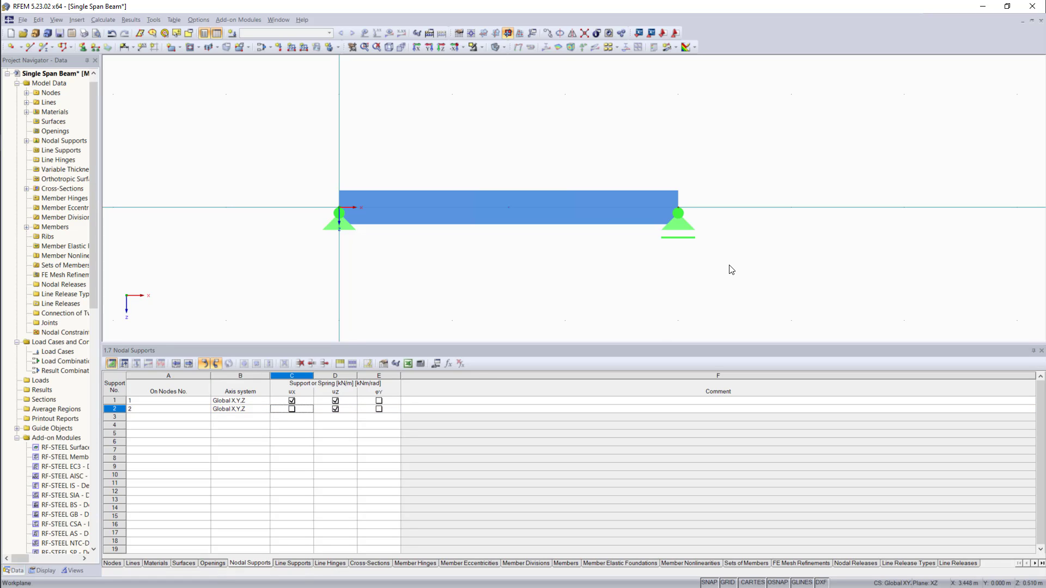
Add load case LC1 'LC All' with self-weight deactivated
left_click(124, 364)
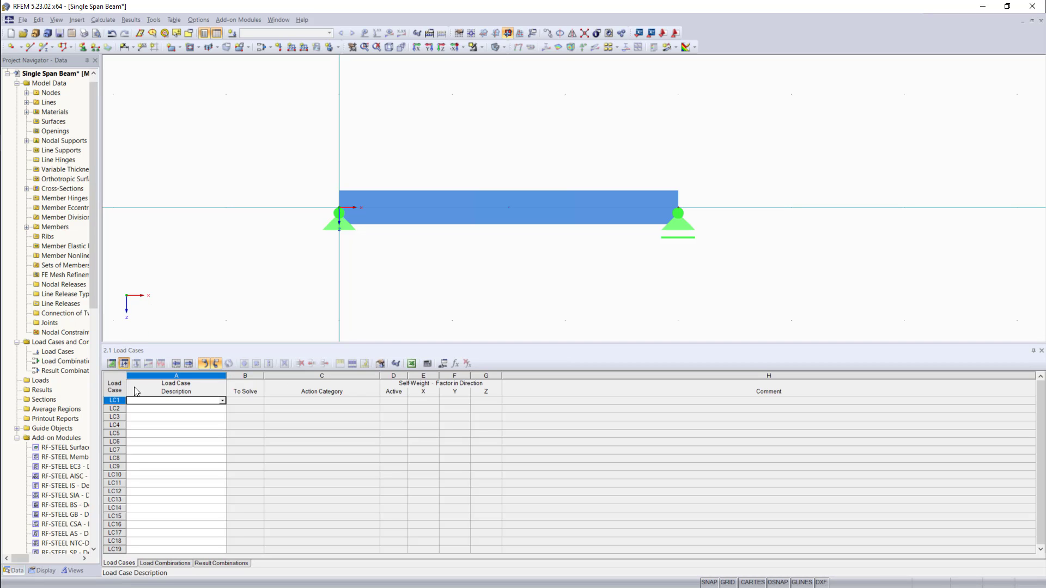
left_click(141, 400)
type("LC All")
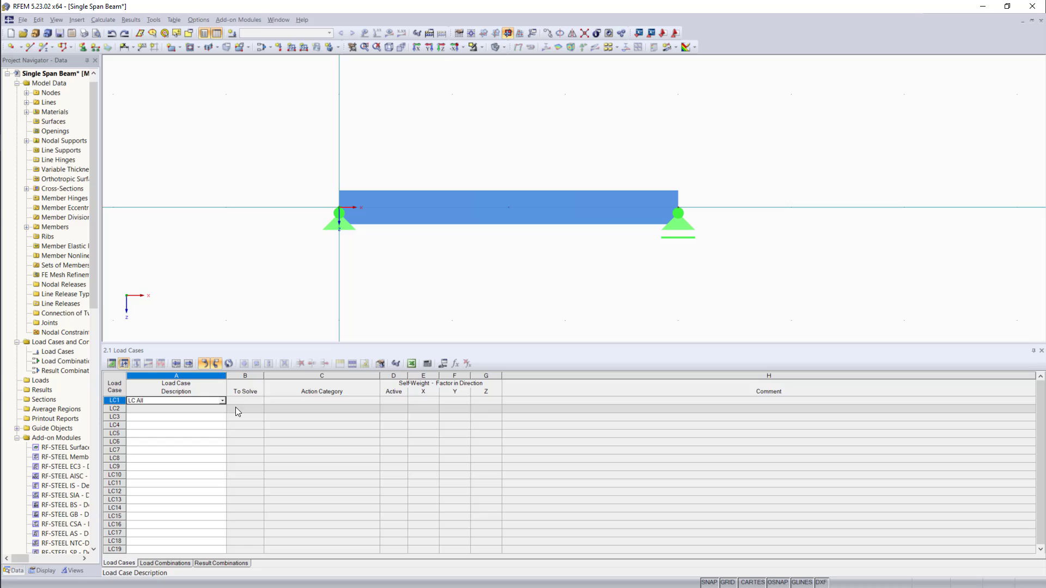
key("Return")
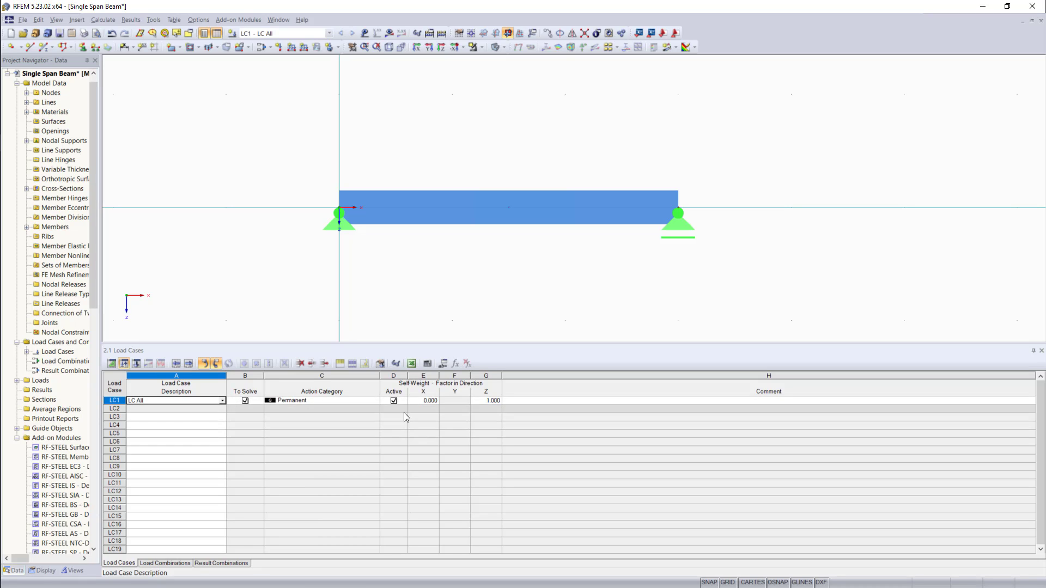
left_click(394, 401)
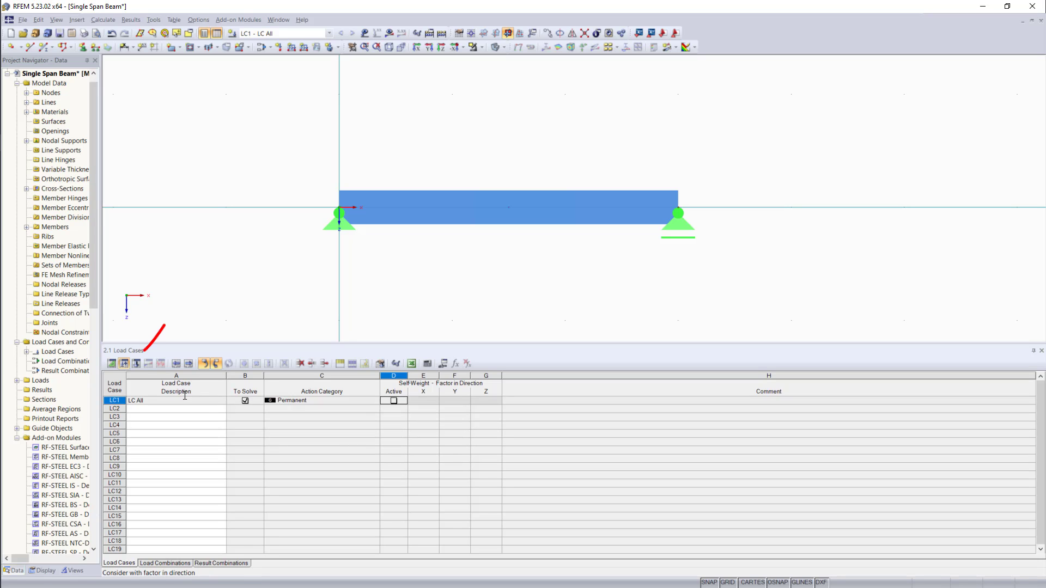
left_click(138, 364)
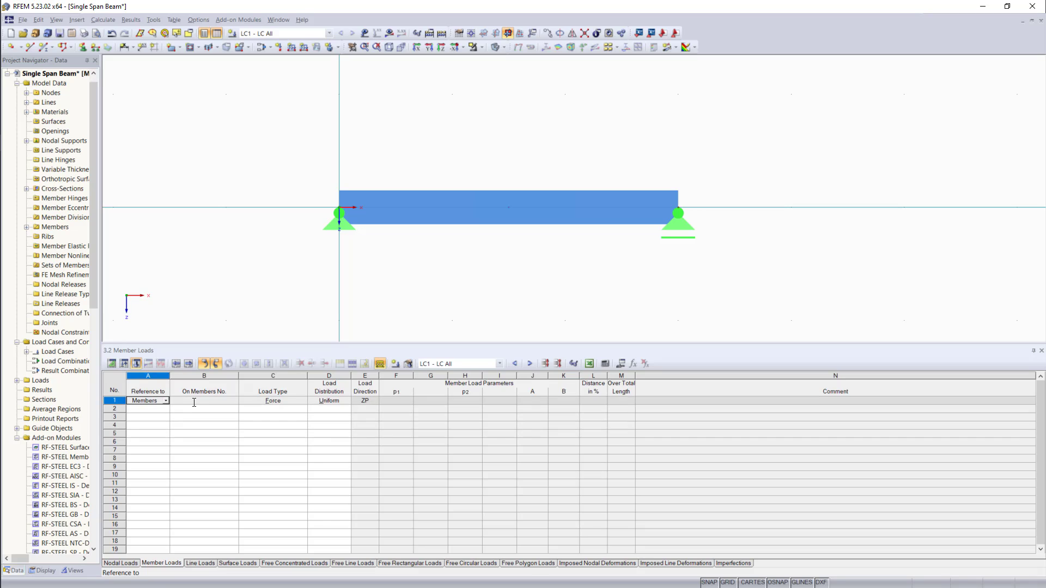
Apply a uniform 5 kN/m member load to member 1
left_click(193, 402)
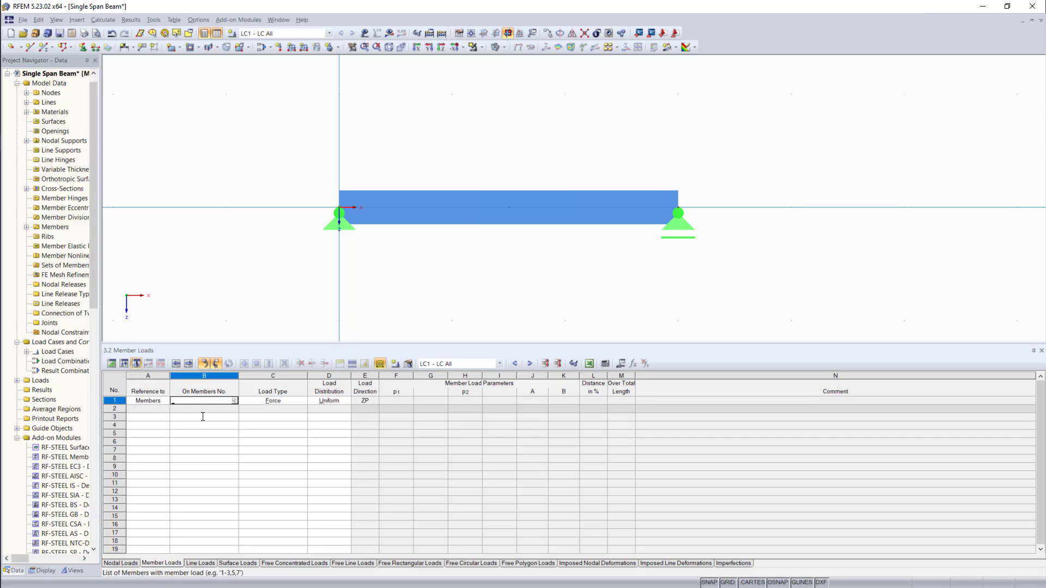
left_click(234, 401)
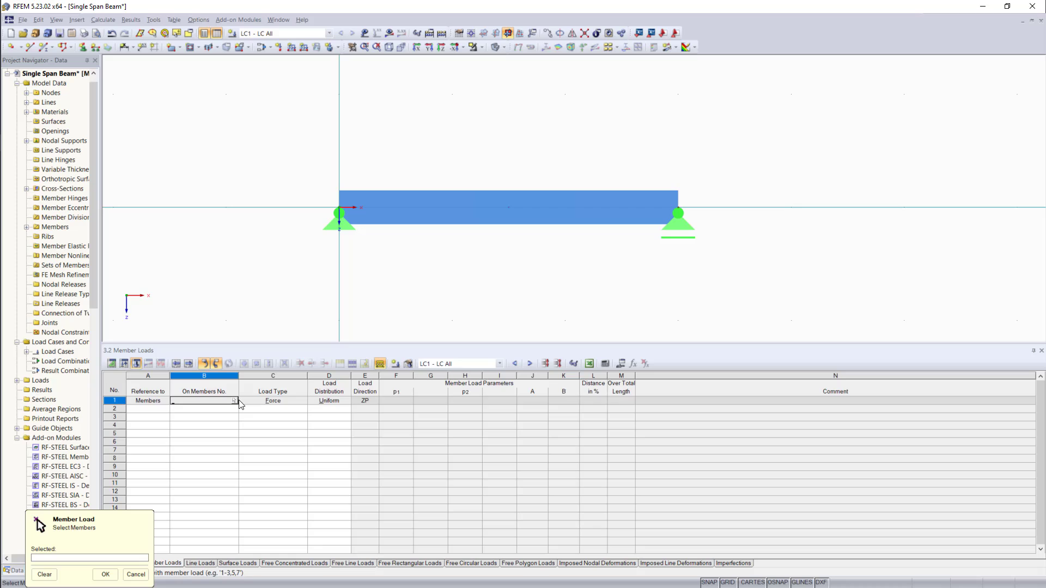
left_click(524, 220)
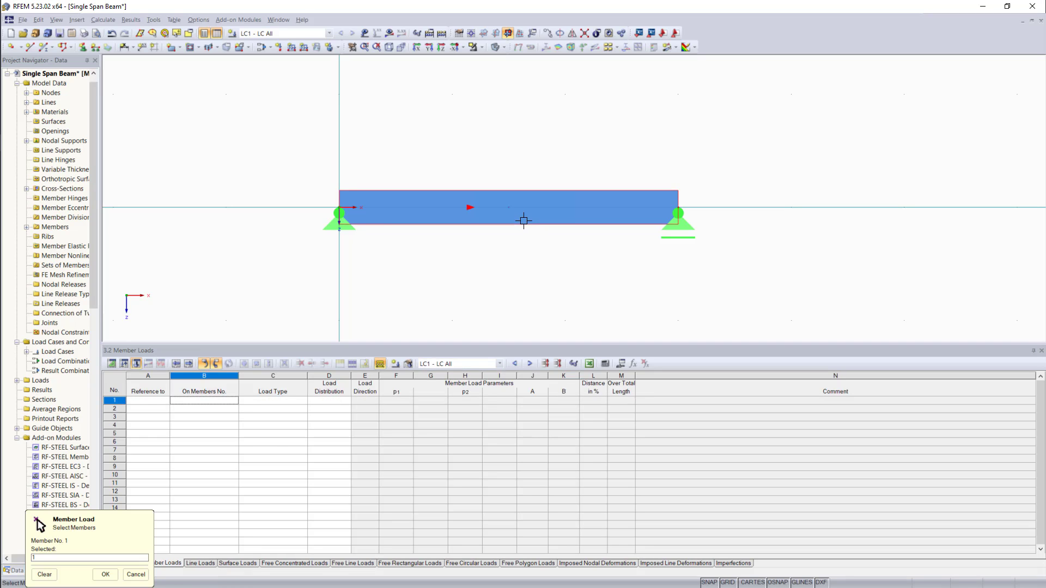
left_click(113, 573)
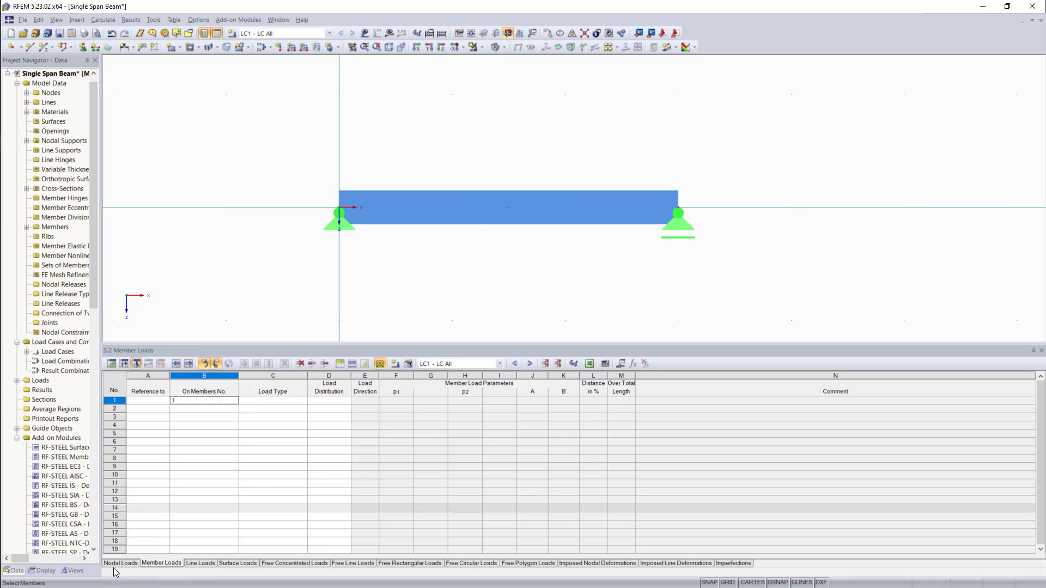
left_click(396, 401)
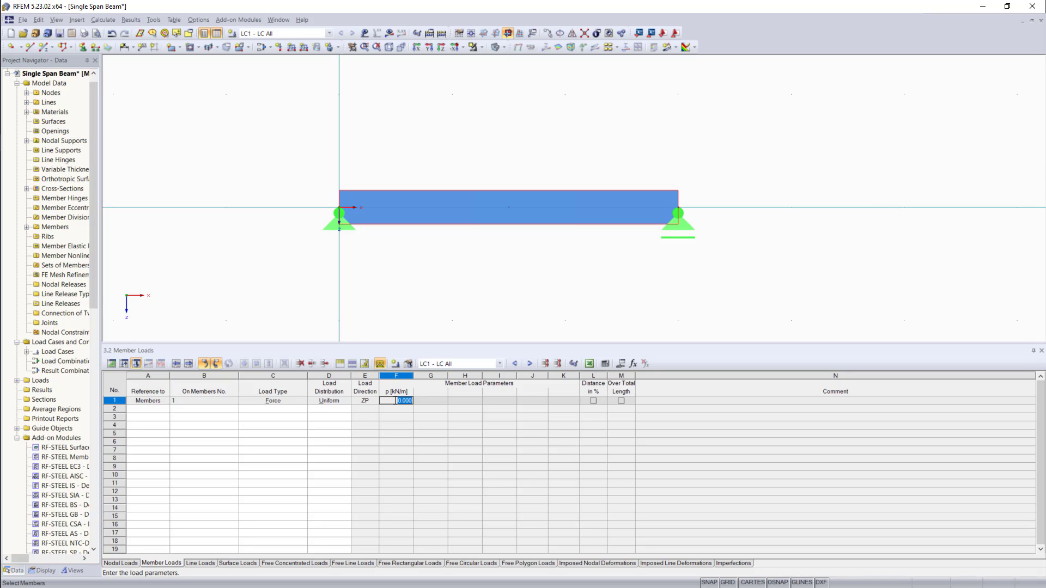
type("5")
key("Return")
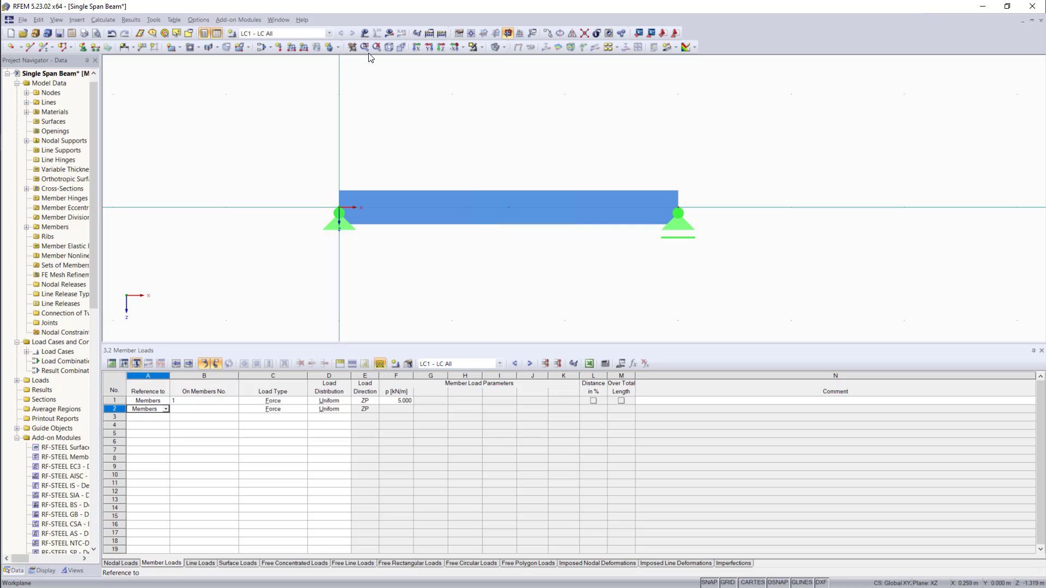
Display the applied loads on the beam and zoom in on them
left_click(362, 34)
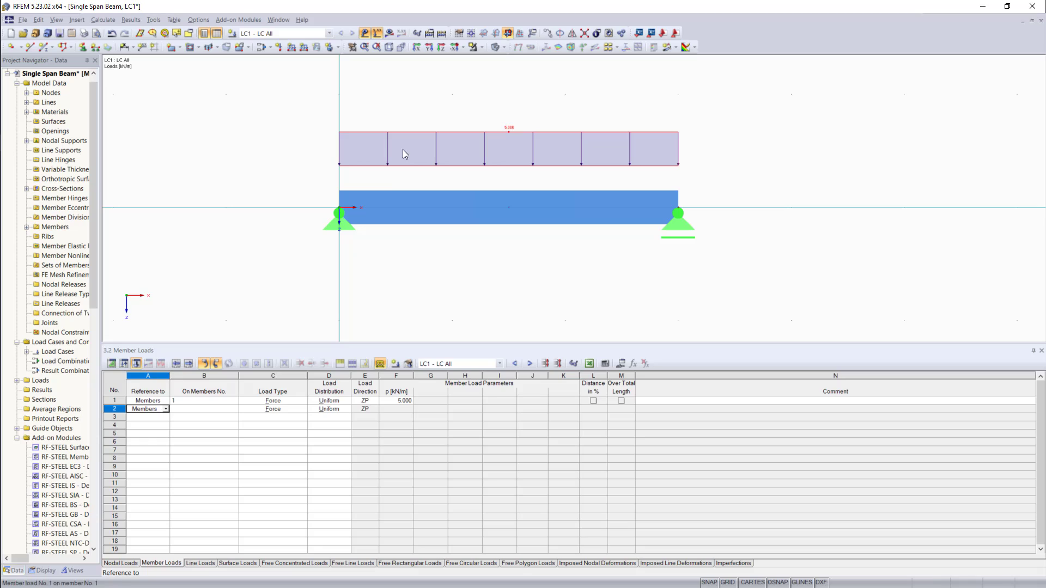
scroll(497, 280, "up", 2)
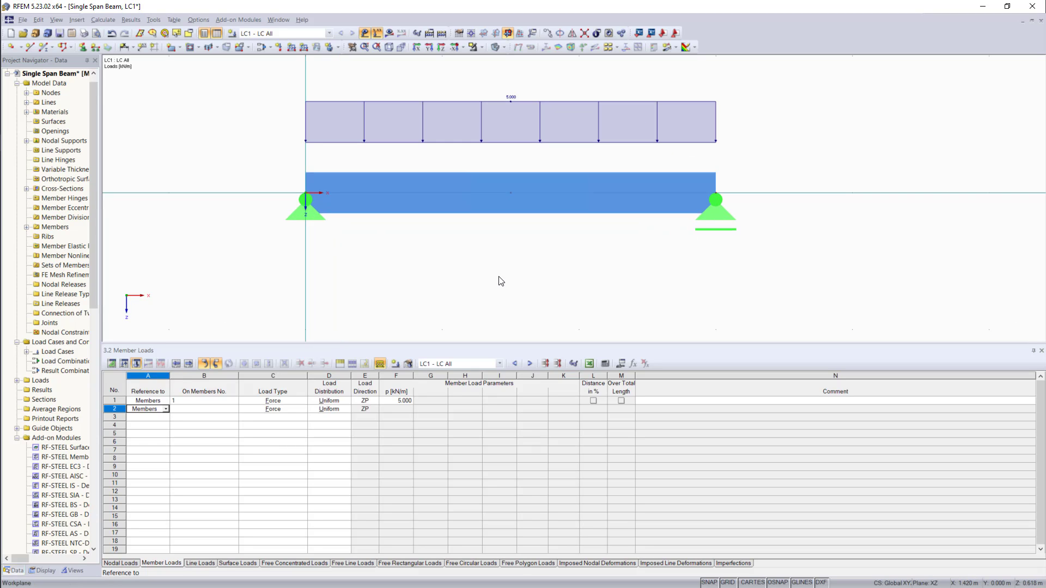
scroll(400, 79, "up", 1)
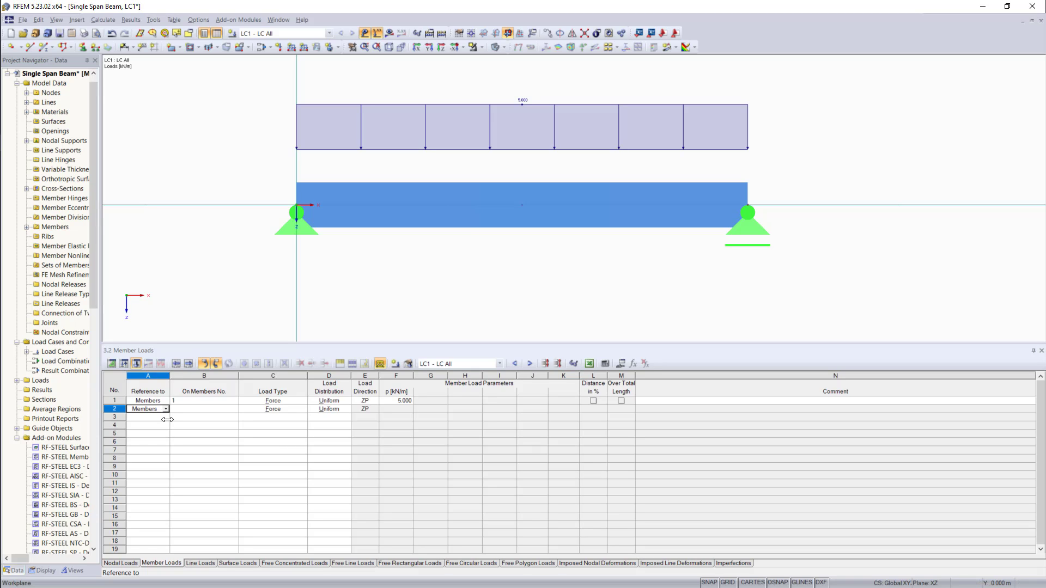
Enter nodal load 1 on node 3 as 15 kN in Pz at beam midspan
left_click(134, 562)
left_click(169, 400)
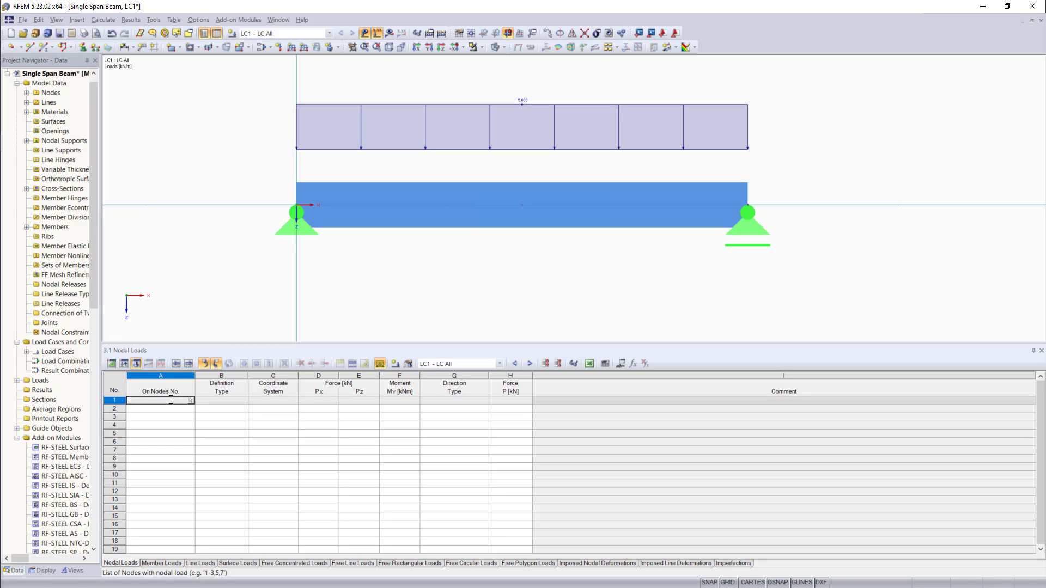
type("3")
key("Tab")
key("Tab")
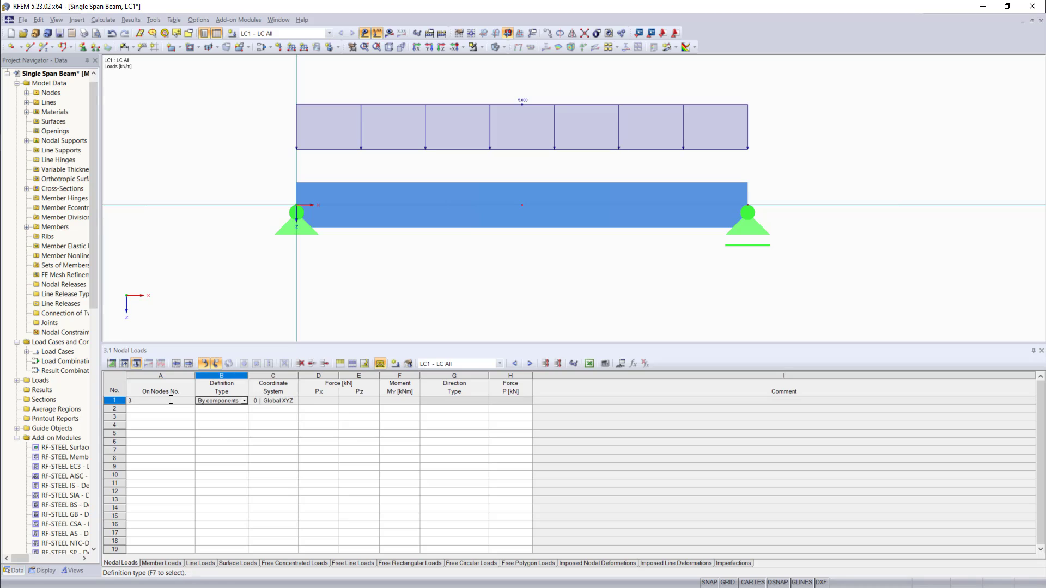
key("Tab")
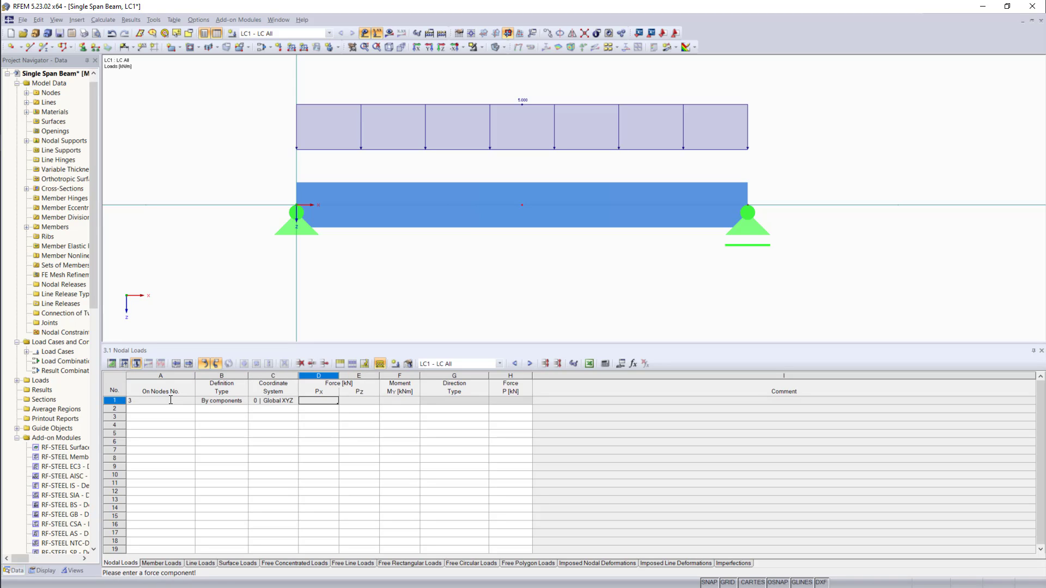
key("Tab")
type("15")
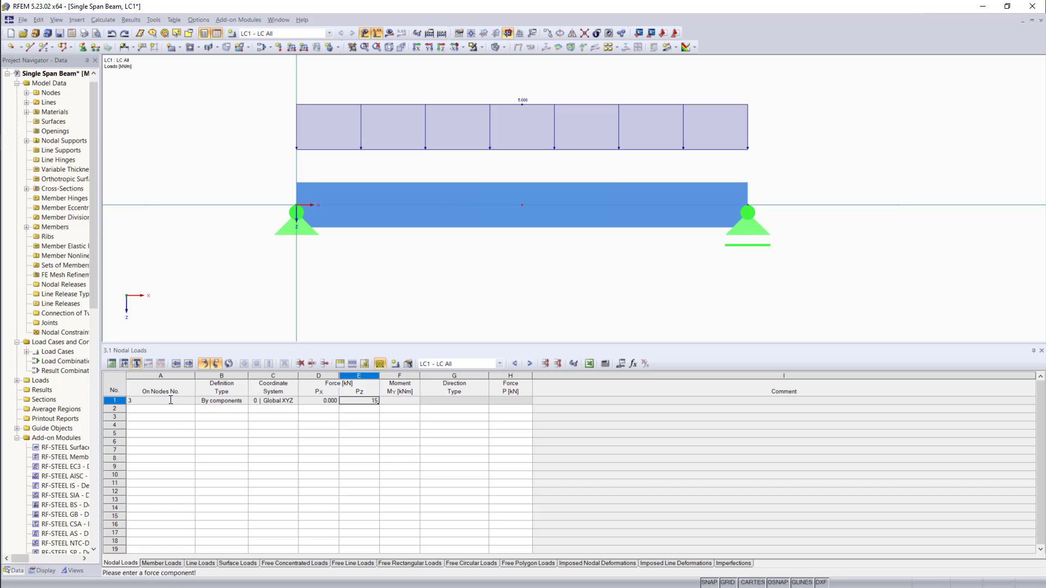
key("Tab")
key("Return")
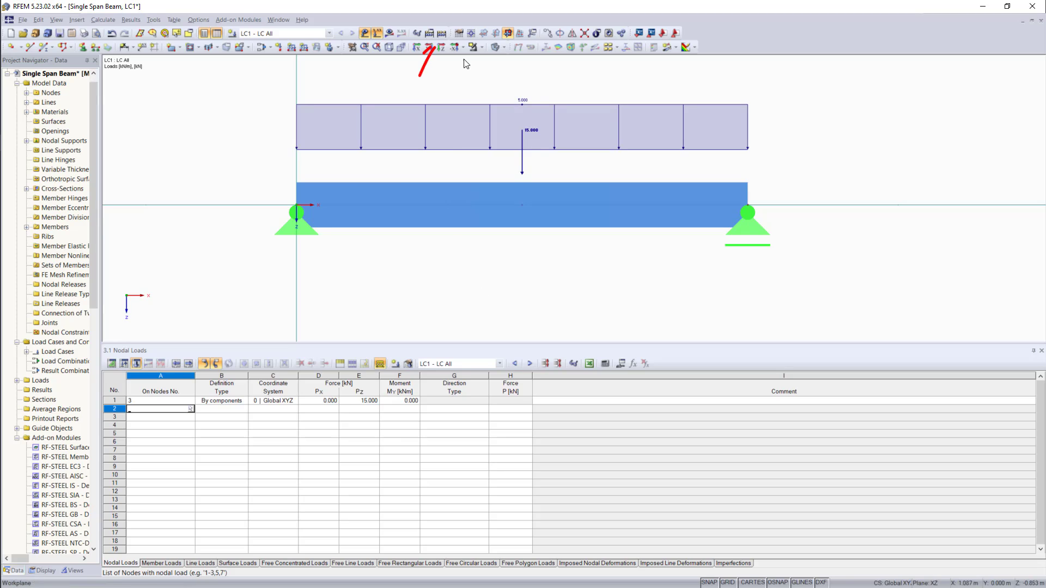
Calculate all load cases for the beam
left_click(442, 34)
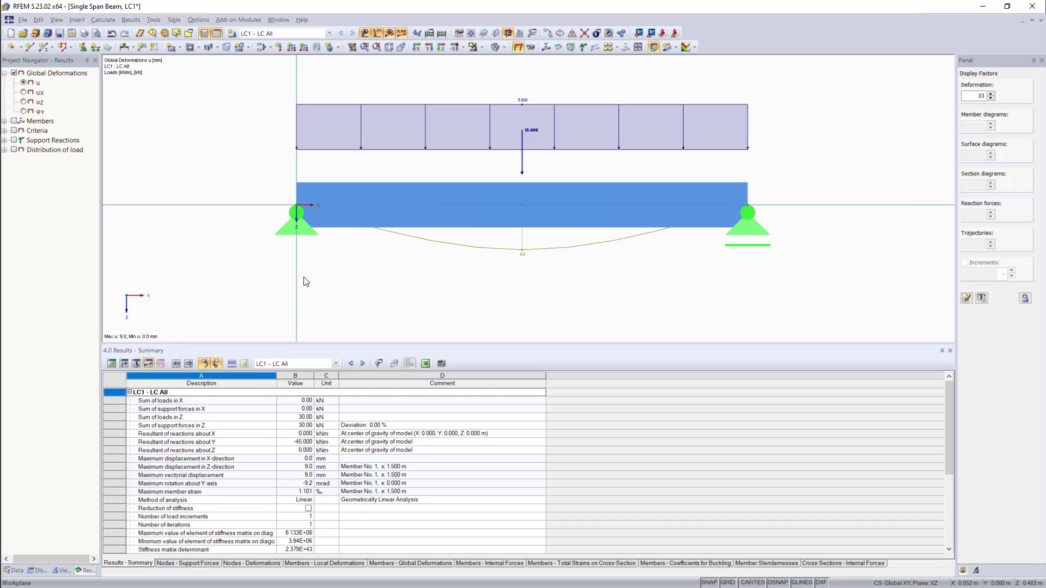
scroll(198, 455, "down", 2)
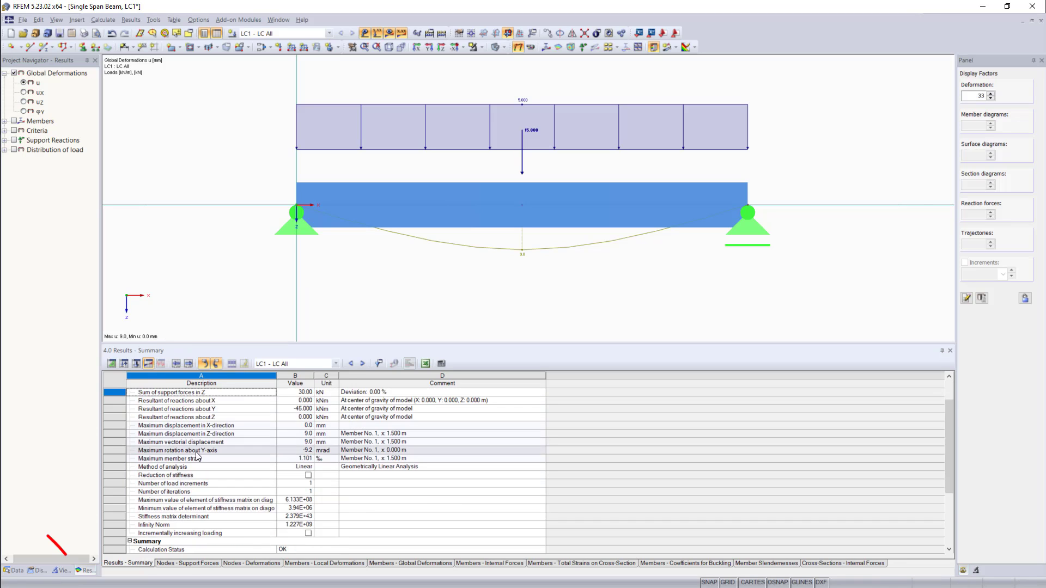
scroll(197, 456, "up", 2)
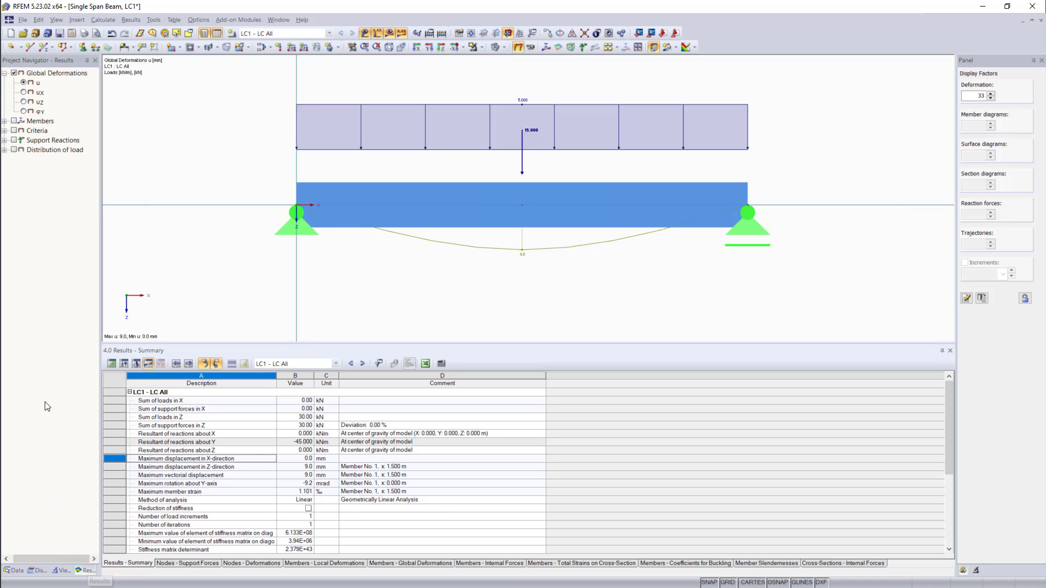
Display the Vz shear and My moment diagrams (16.88 kNm peak) plus the 15.00 kN support reactions
left_click(5, 121)
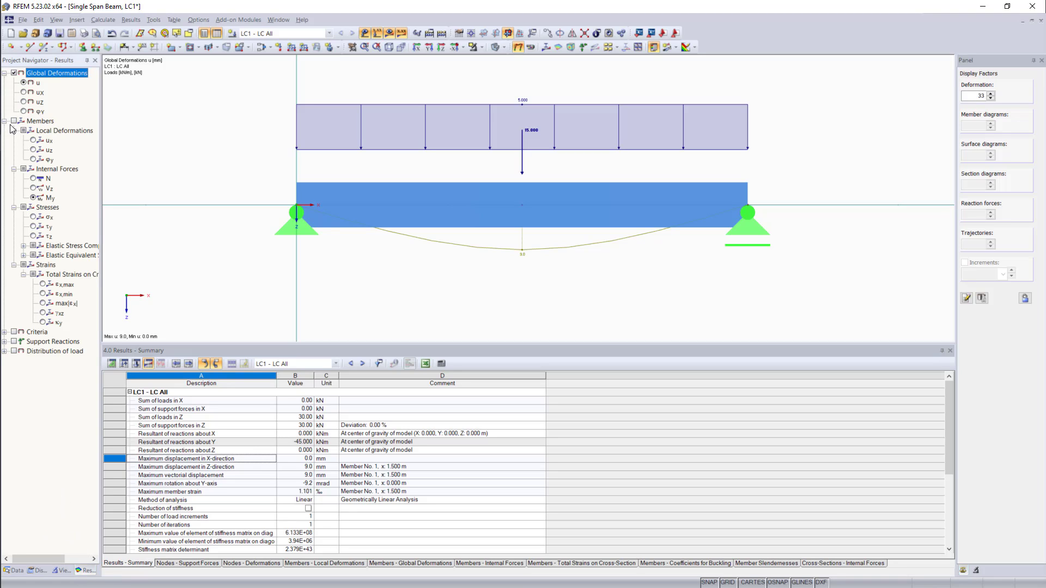
left_click(14, 121)
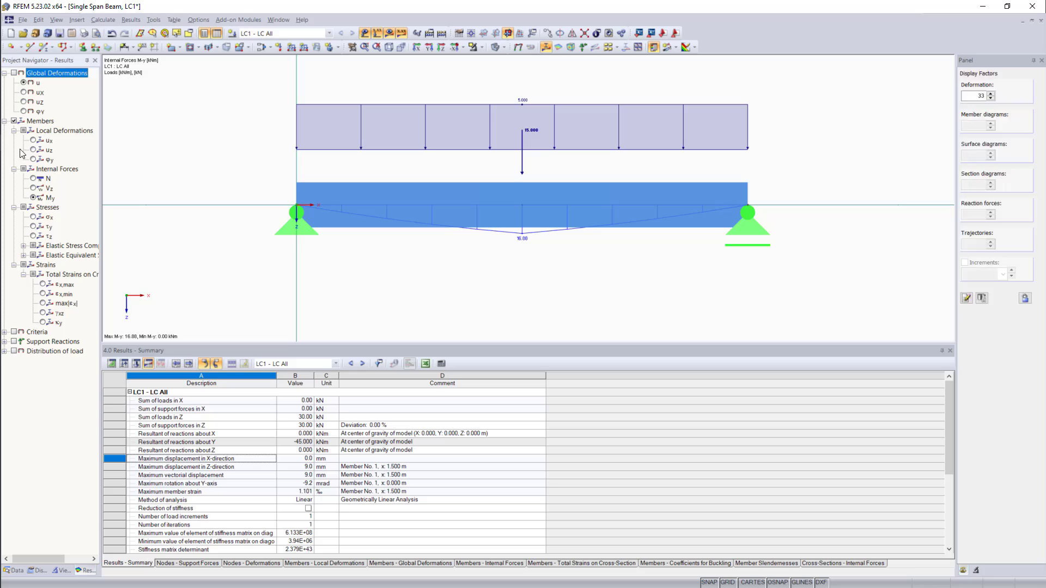
left_click(33, 188)
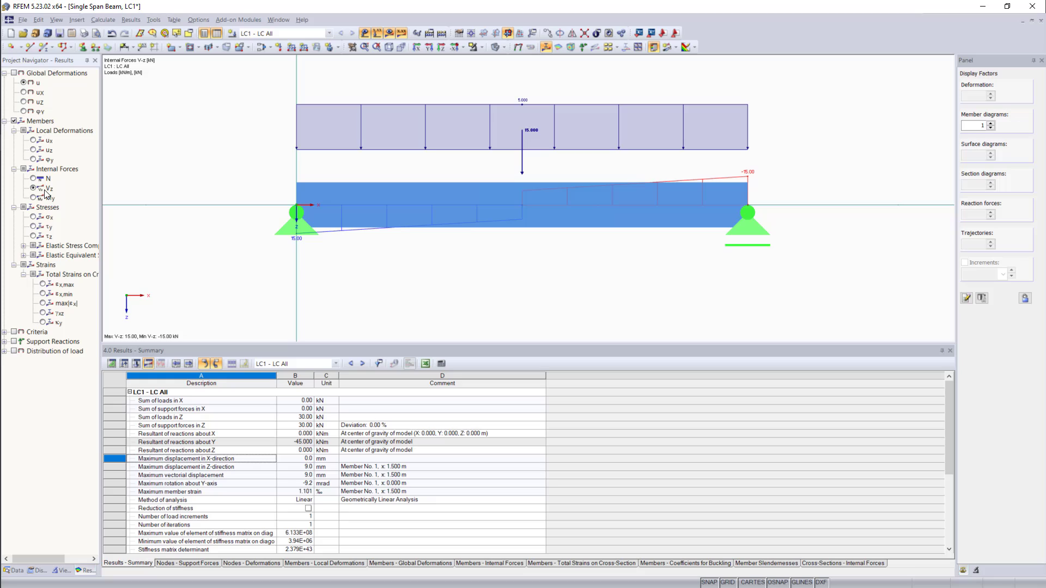
left_click(495, 47)
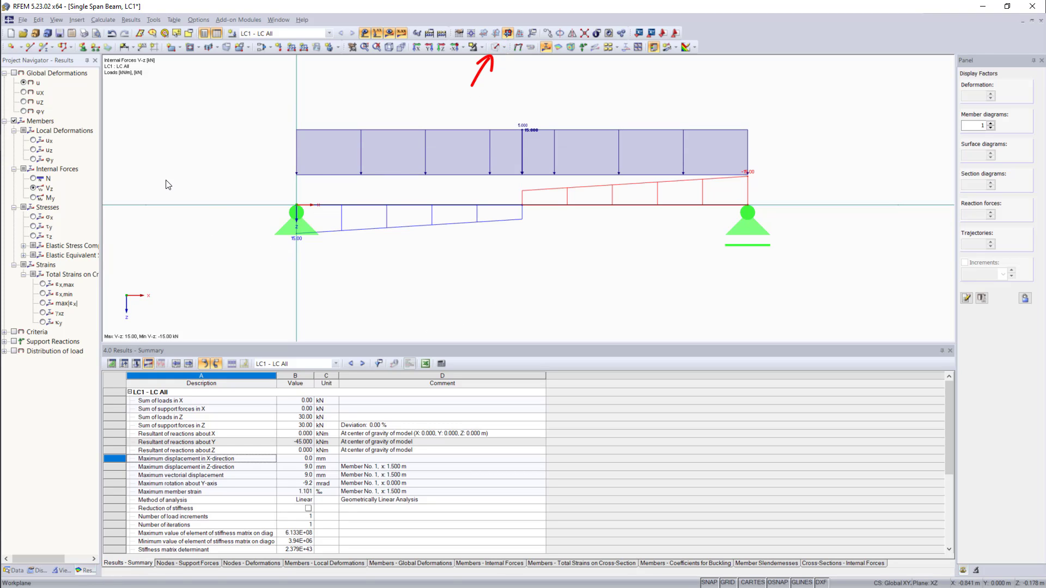
left_click(33, 197)
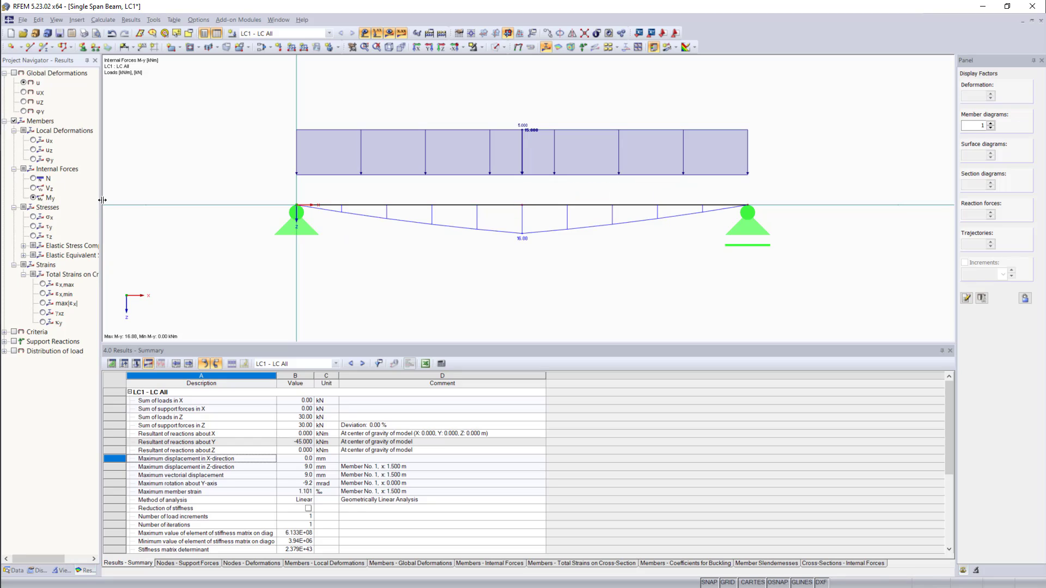
left_click(14, 342)
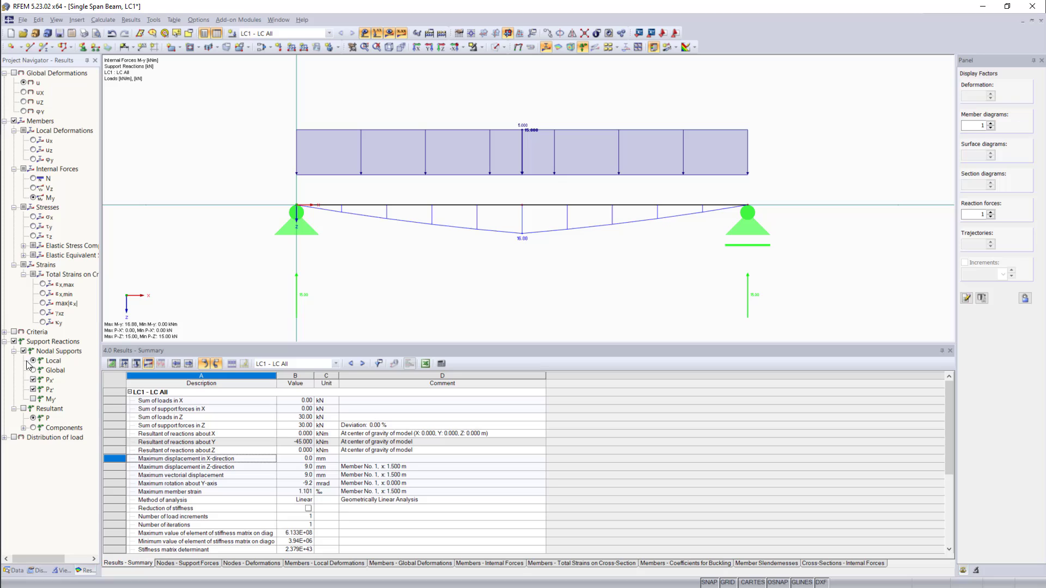